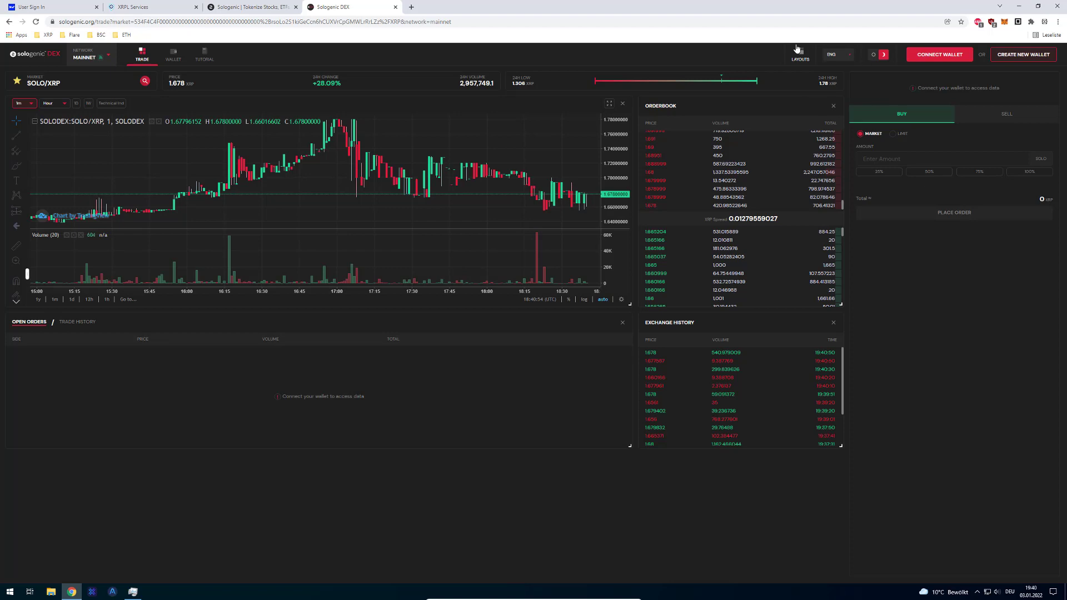
# - Pan the price chart to a later time range and move the XRPL Services tab after Sologenic
pyautogui.moveTo(500, 181); pyautogui.dragTo(438, 172)
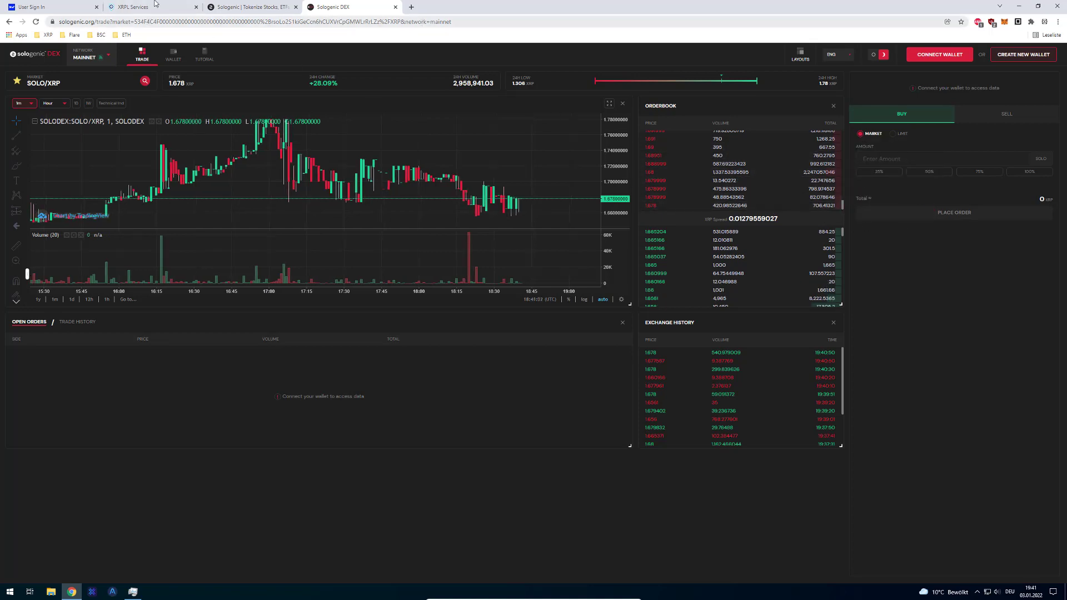
pyautogui.moveTo(155, 3); pyautogui.dragTo(539, 66)
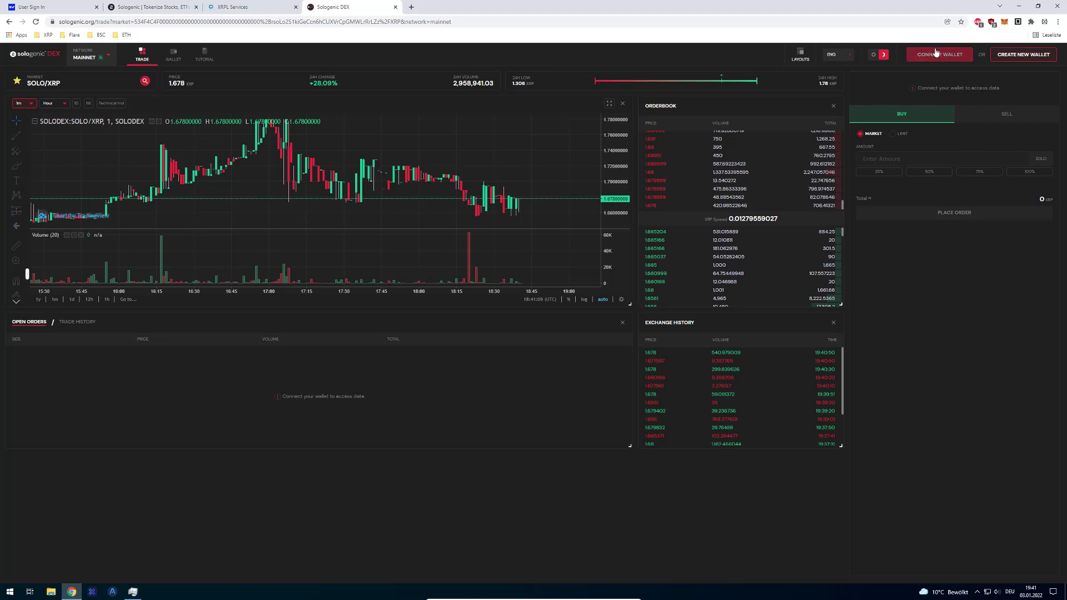
# - Open the wallet connection options and choose XUMM App
pyautogui.click(948, 60)
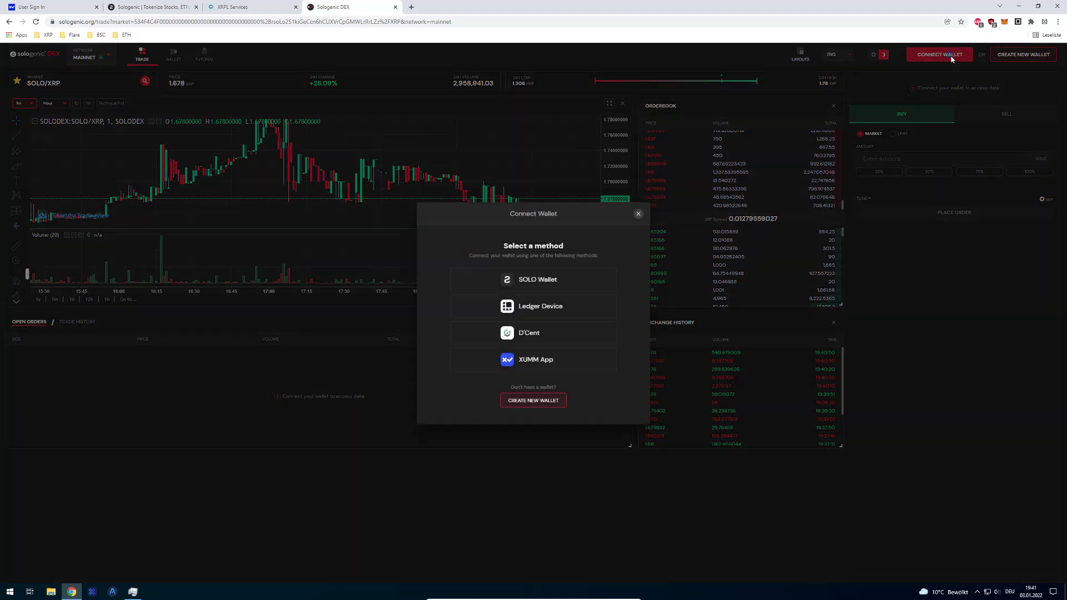
pyautogui.click(581, 364)
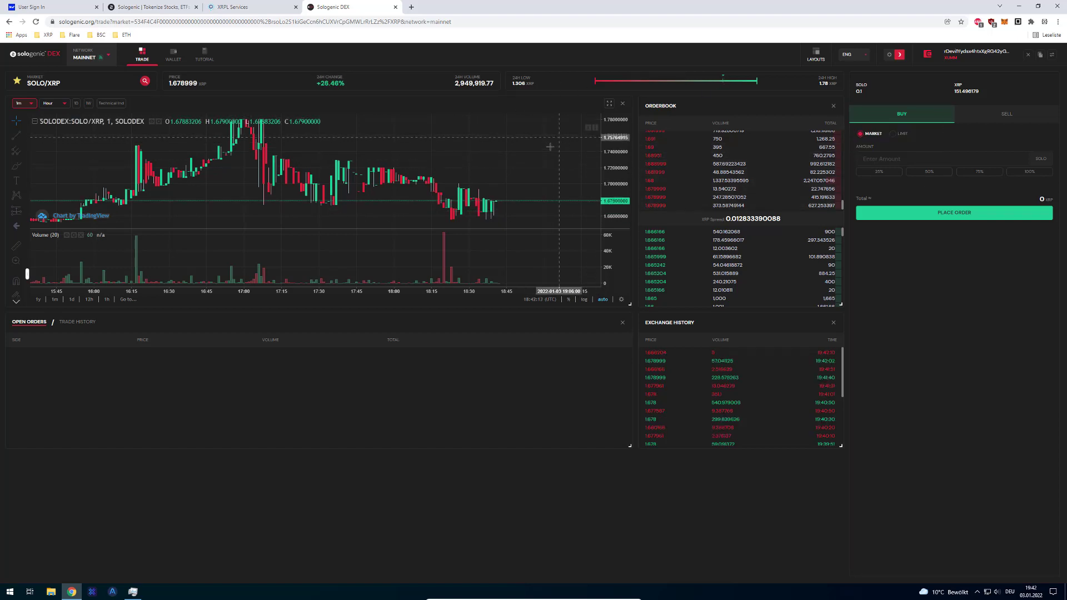
# - Open DevTools, reload the page to capture requests, and enlarge the panel
pyautogui.press('F12')
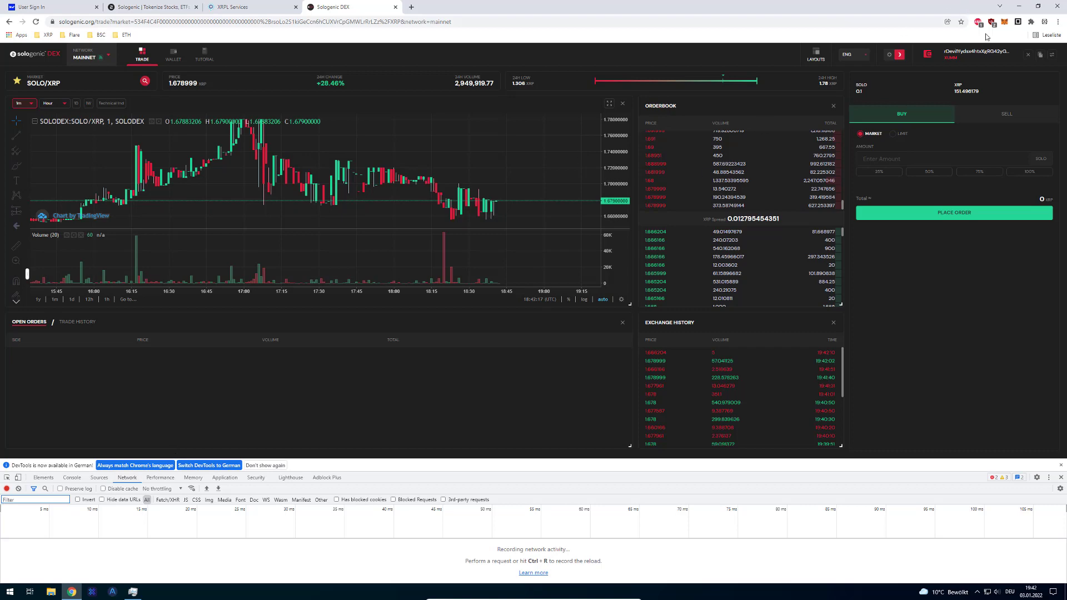
pyautogui.hotkey('ctrl', 'r')
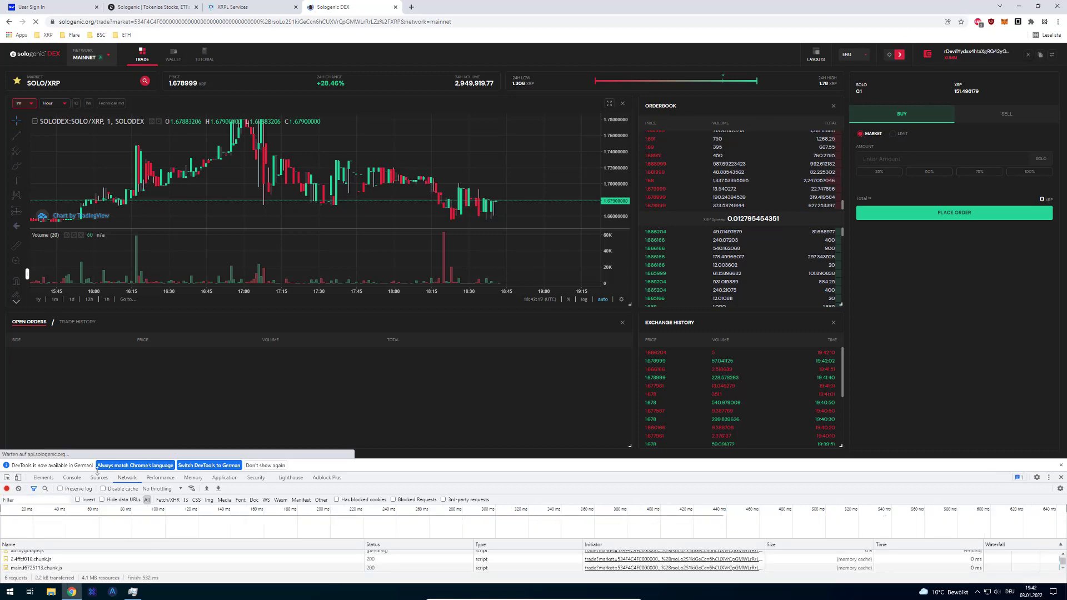
pyautogui.moveTo(379, 460); pyautogui.dragTo(379, 333)
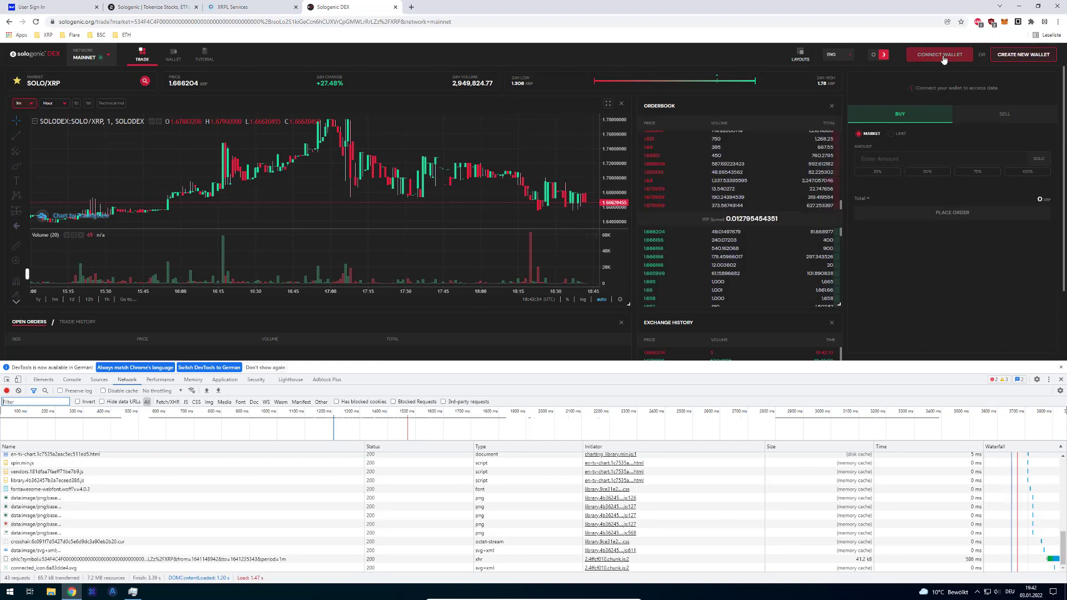
# - Bring up Connect Wallet, preview the SOLO icon request and filter requests to a timeline stretch
pyautogui.click(939, 54)
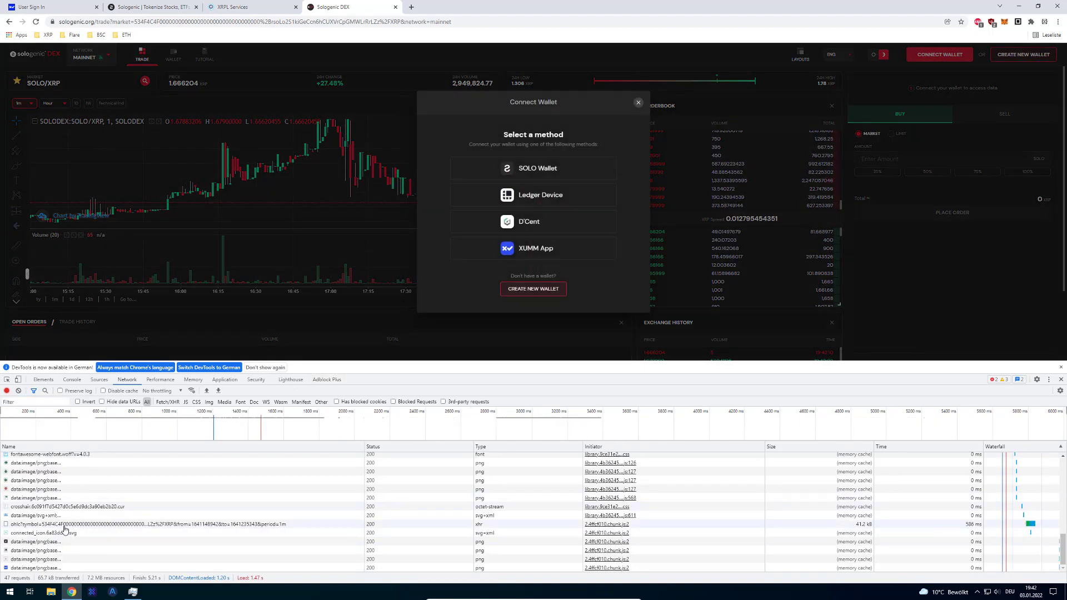
pyautogui.click(50, 541)
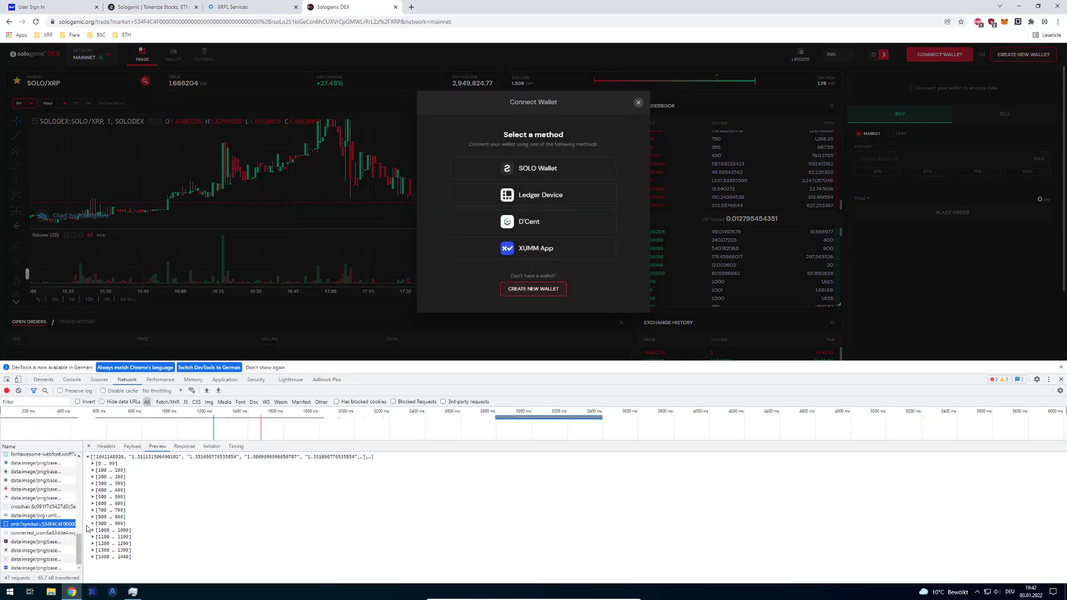
pyautogui.click(167, 423)
pyautogui.click(167, 423)
pyautogui.scroll(3, 49, 550)
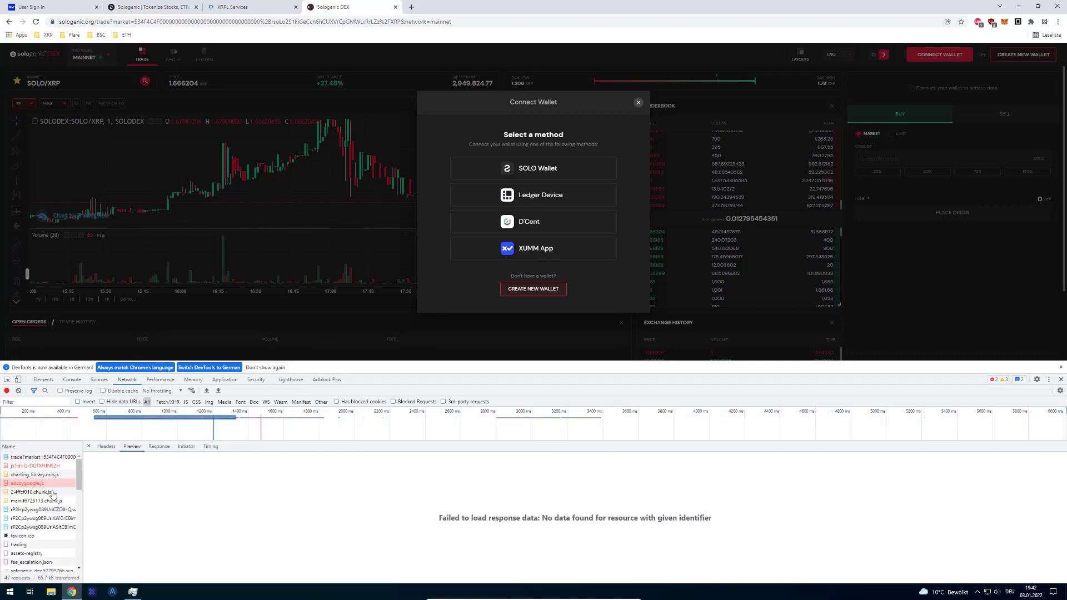
pyautogui.scroll(-3, 42, 487)
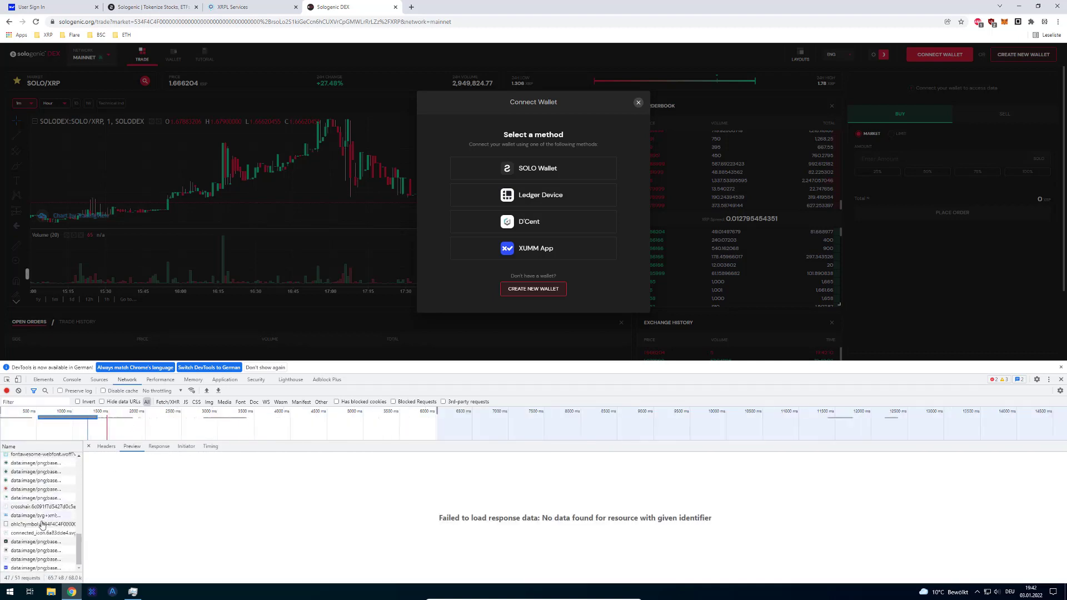
# - Choose XUMM App again and request a new XUMM sign-in QR code
pyautogui.click(528, 258)
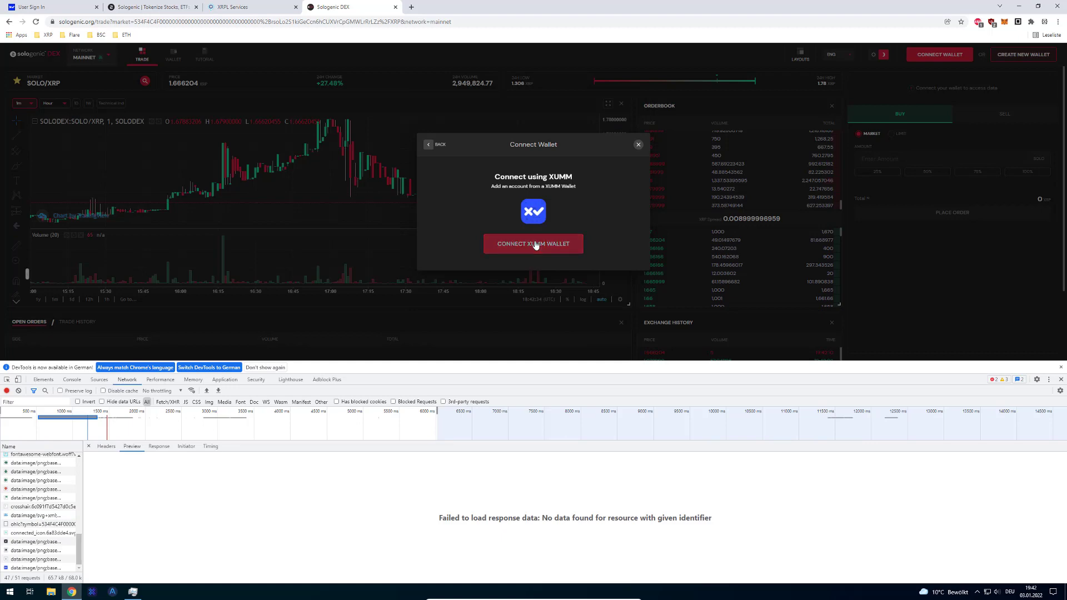
pyautogui.click(528, 253)
pyautogui.scroll(3, 65, 507)
pyautogui.scroll(-5, 66, 507)
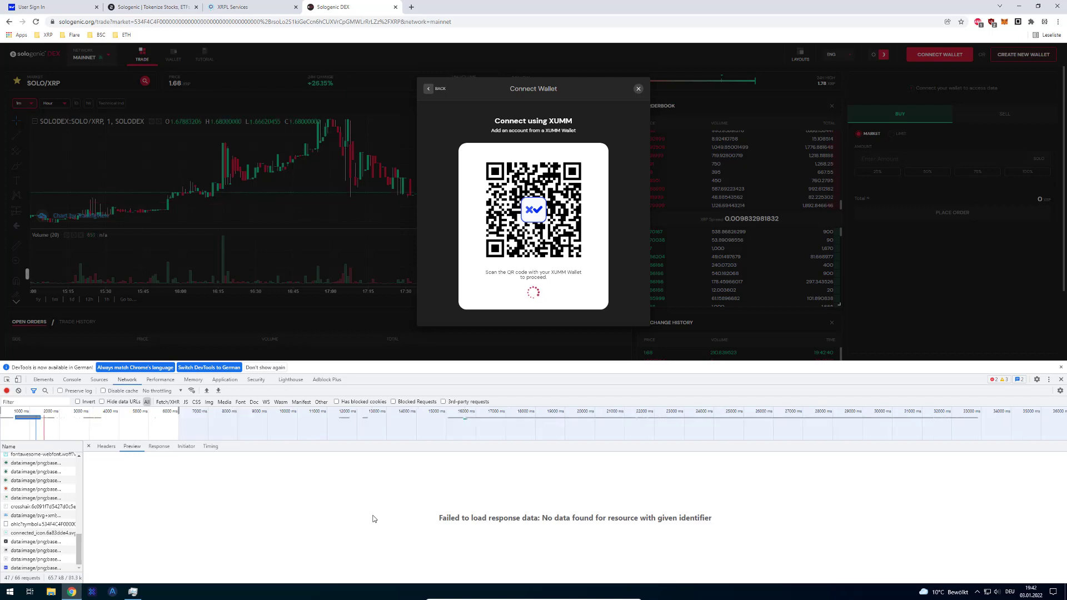
# - Clear the timeline filter and browse the captured requests, including the ohlc and preflight ones
pyautogui.scroll(10, 65, 502)
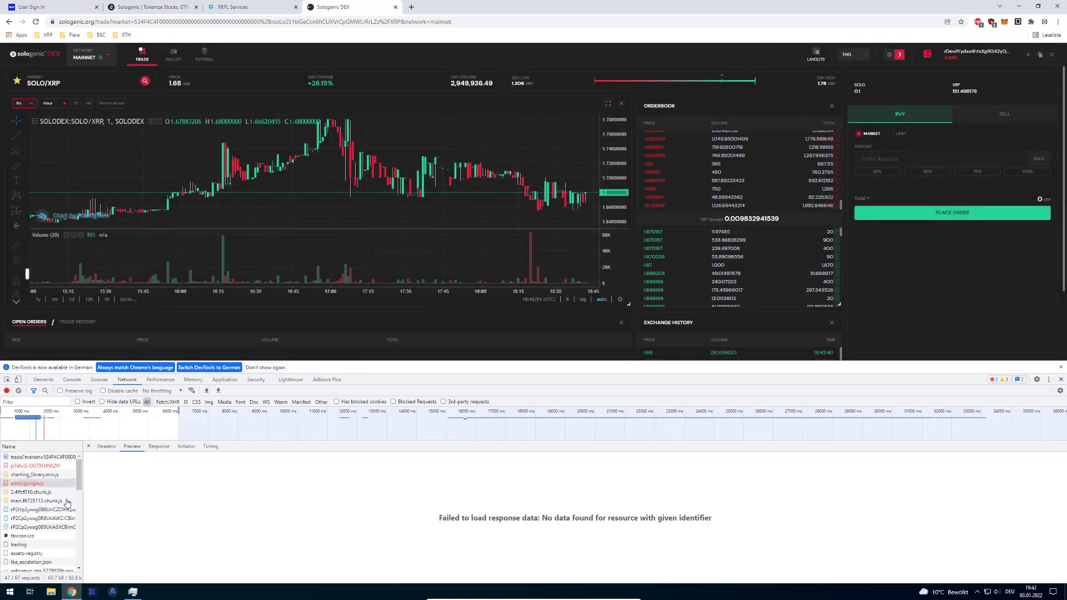
pyautogui.scroll(-10, 55, 500)
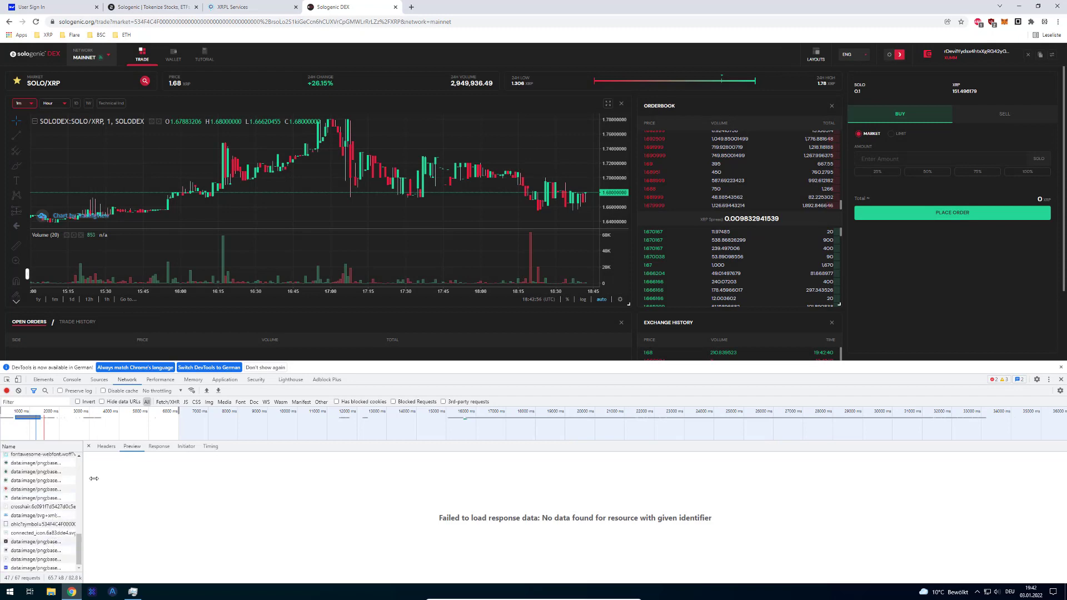
pyautogui.doubleClick(267, 422)
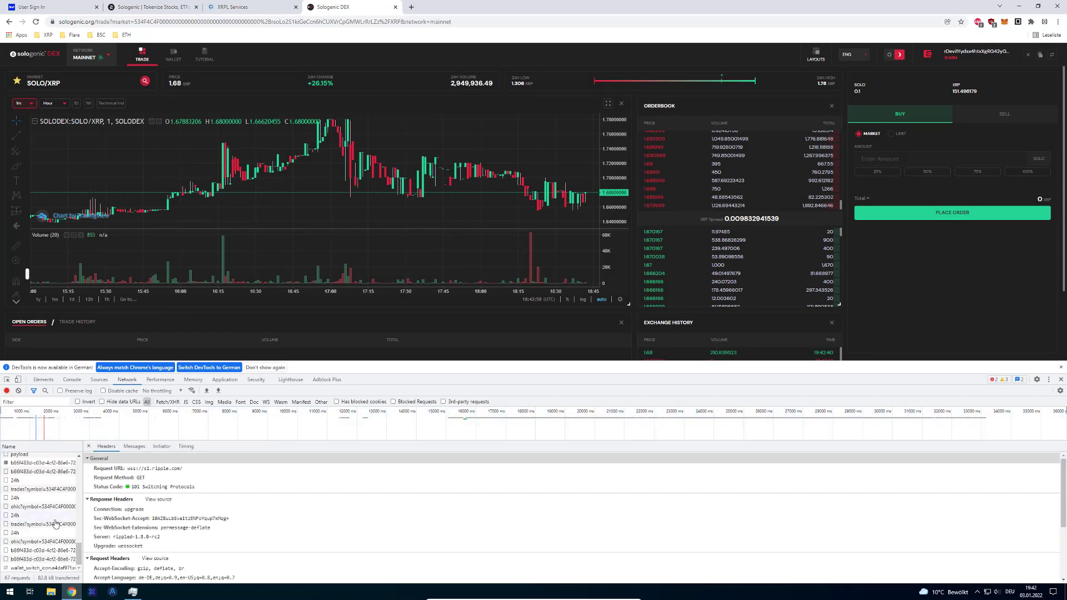
pyautogui.click(40, 559)
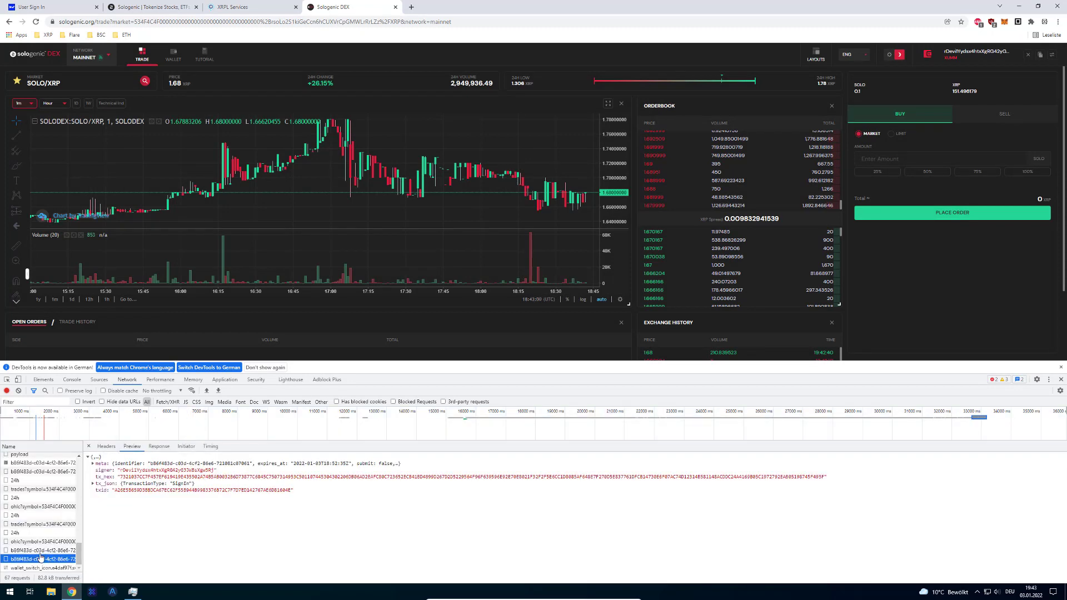
pyautogui.click(37, 550)
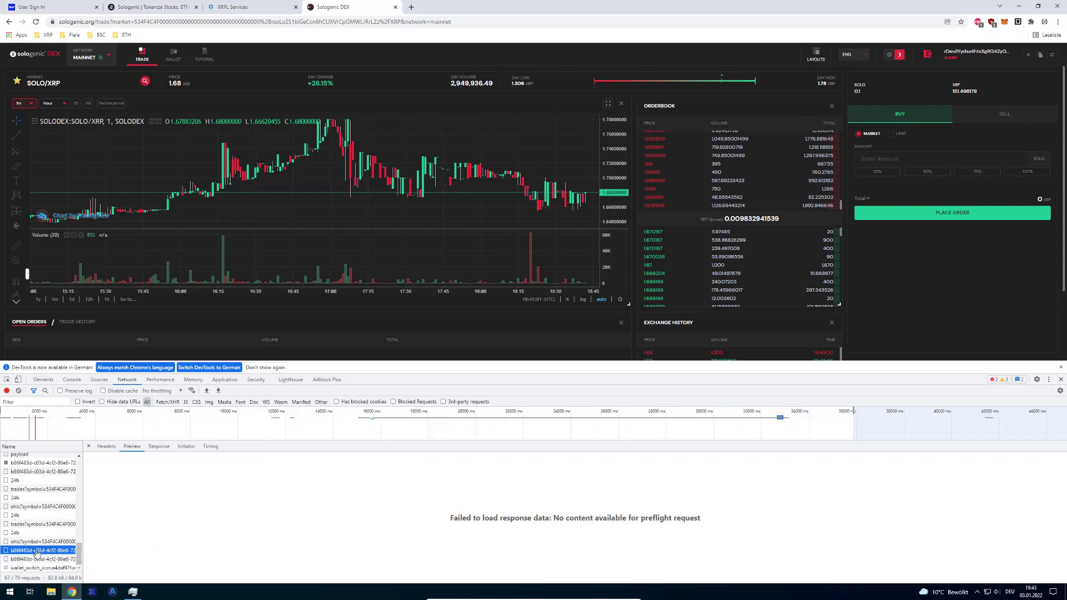
pyautogui.click(35, 524)
pyautogui.click(36, 541)
pyautogui.click(37, 550)
# - Show the XUMM payload response JSON, expanding and collapsing its meta details
pyautogui.click(49, 559)
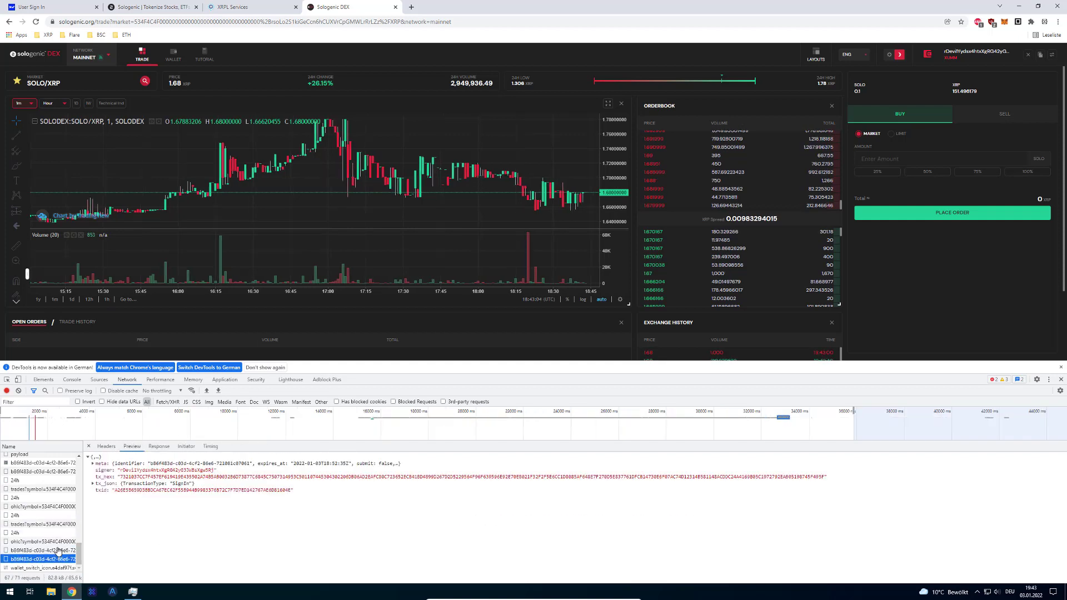
pyautogui.click(95, 464)
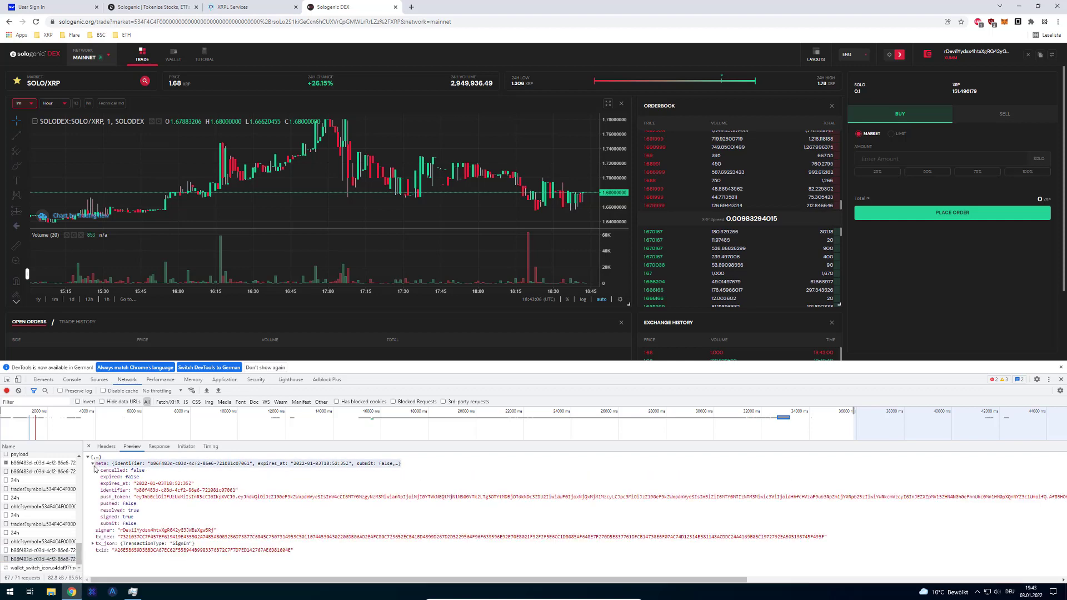
pyautogui.click(47, 560)
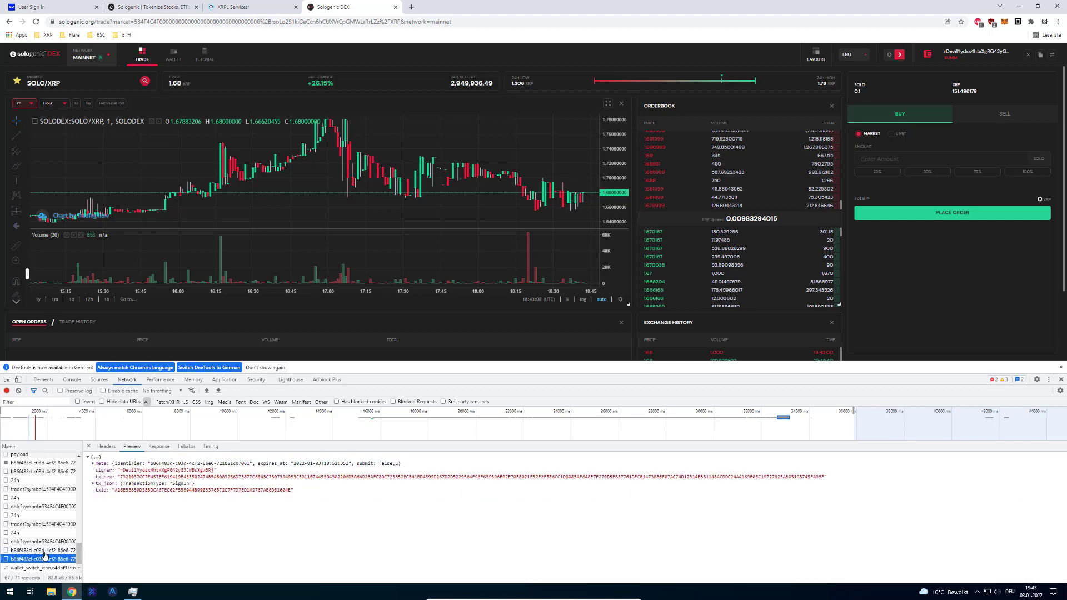
pyautogui.click(45, 552)
# - Show the payload response JSON again and highlight its submit false entry
pyautogui.click(42, 559)
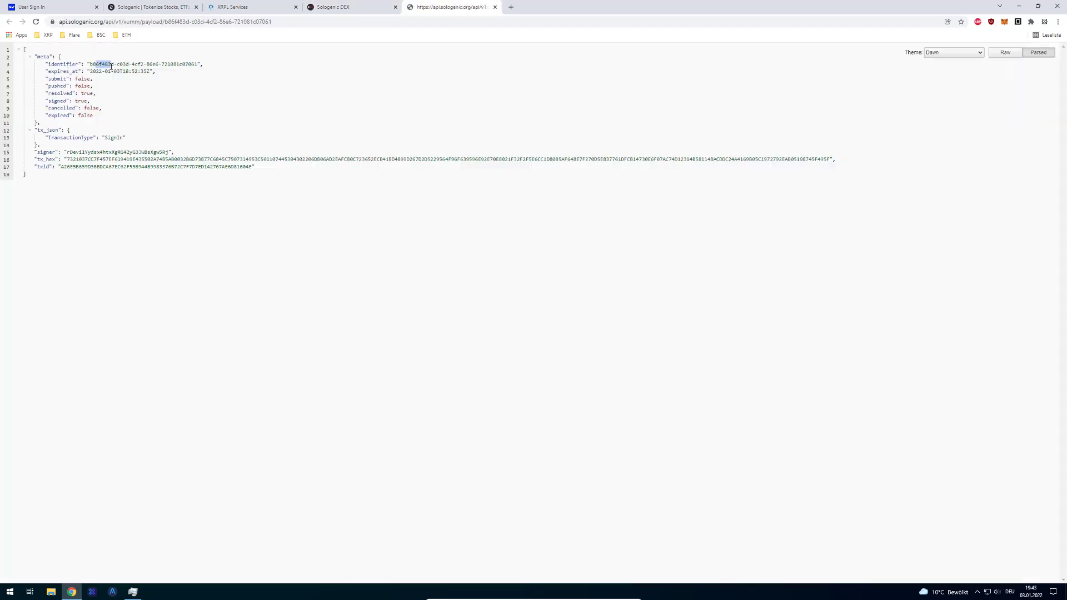
pyautogui.moveTo(85, 79); pyautogui.dragTo(154, 72)
pyautogui.click(65, 99)
pyautogui.click(94, 65)
pyautogui.click(81, 80)
# - Highlight the SignIn TransactionType and the signer address, then return to the Sologenic DEX tab
pyautogui.moveTo(96, 137); pyautogui.dragTo(120, 138)
pyautogui.doubleClick(108, 138)
pyautogui.click(56, 130)
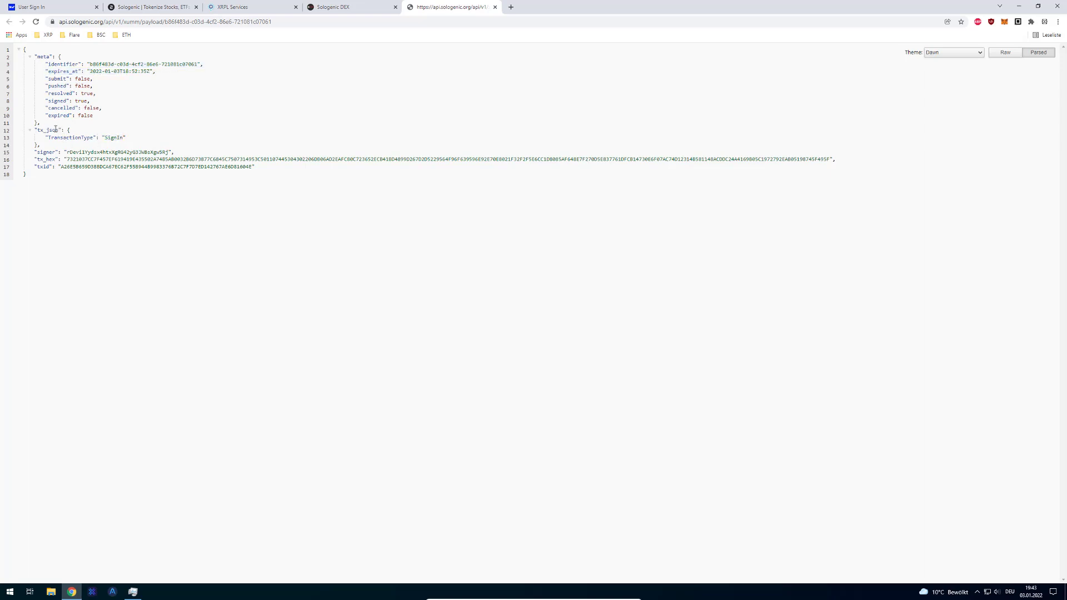
pyautogui.doubleClick(108, 137)
pyautogui.moveTo(66, 151); pyautogui.dragTo(169, 152)
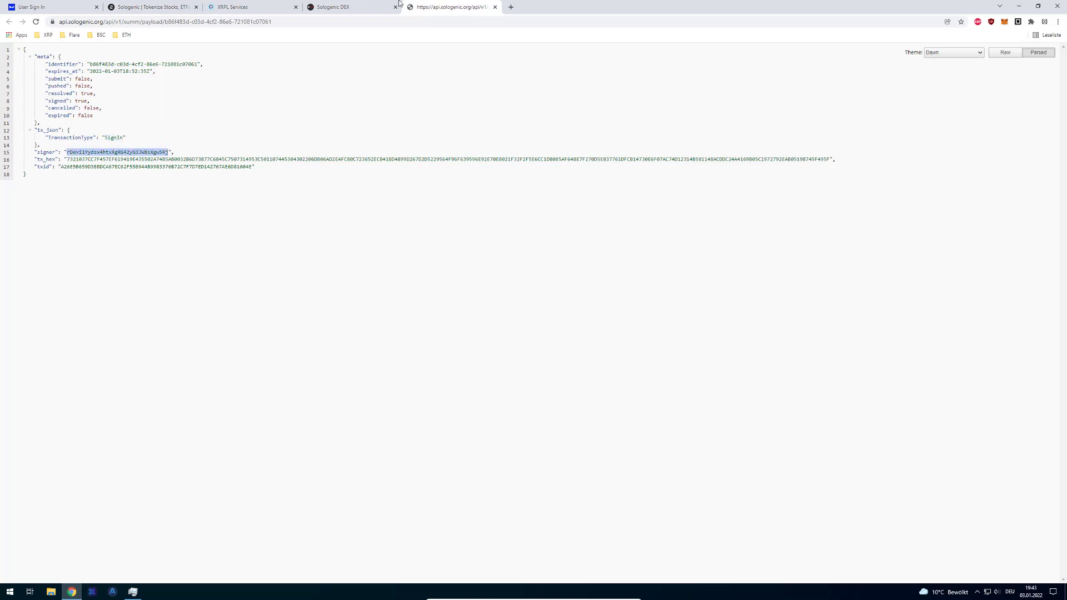
pyautogui.click(381, 4)
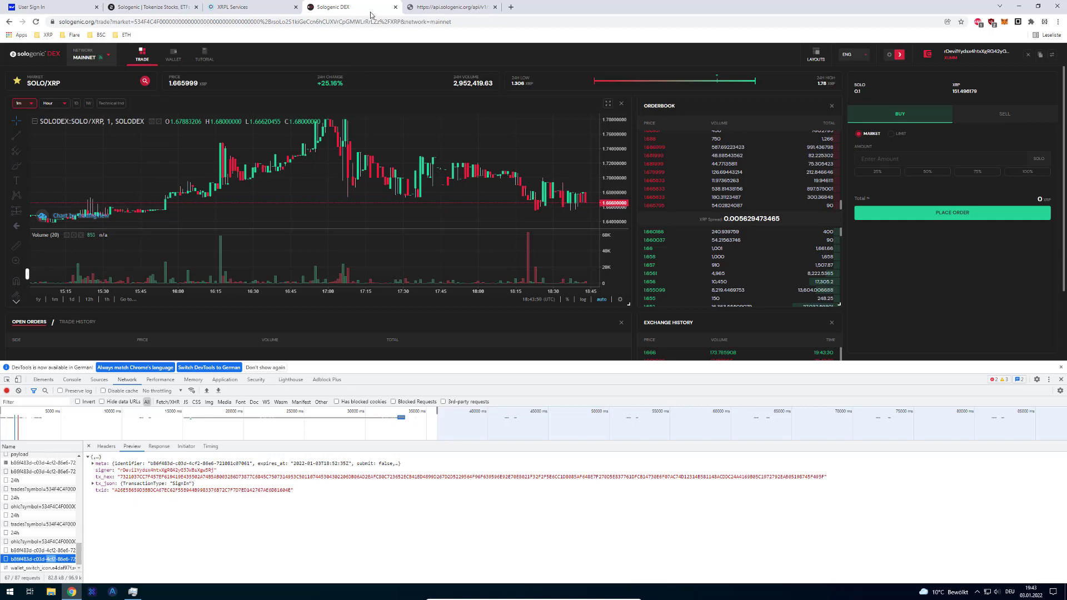
# - On the XUMM User Sign In docs, highlight passages about the JSON payload
pyautogui.click(46, 5)
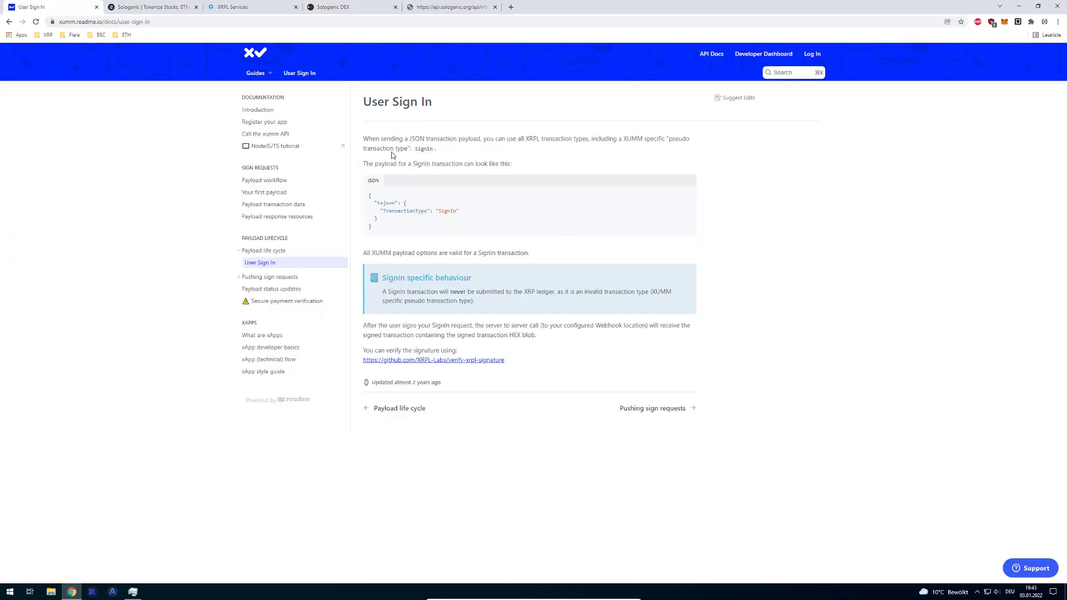
pyautogui.moveTo(383, 137); pyautogui.dragTo(372, 138)
pyautogui.click(415, 137)
pyautogui.moveTo(449, 139); pyautogui.dragTo(506, 139)
pyautogui.click(554, 147)
# - Zoom the docs to 150% and select the SignIn pseudo transaction type and JSON line
pyautogui.hotkey('ctrl', '+')
pyautogui.hotkey('ctrl', '+')
pyautogui.hotkey('ctrl', '+')
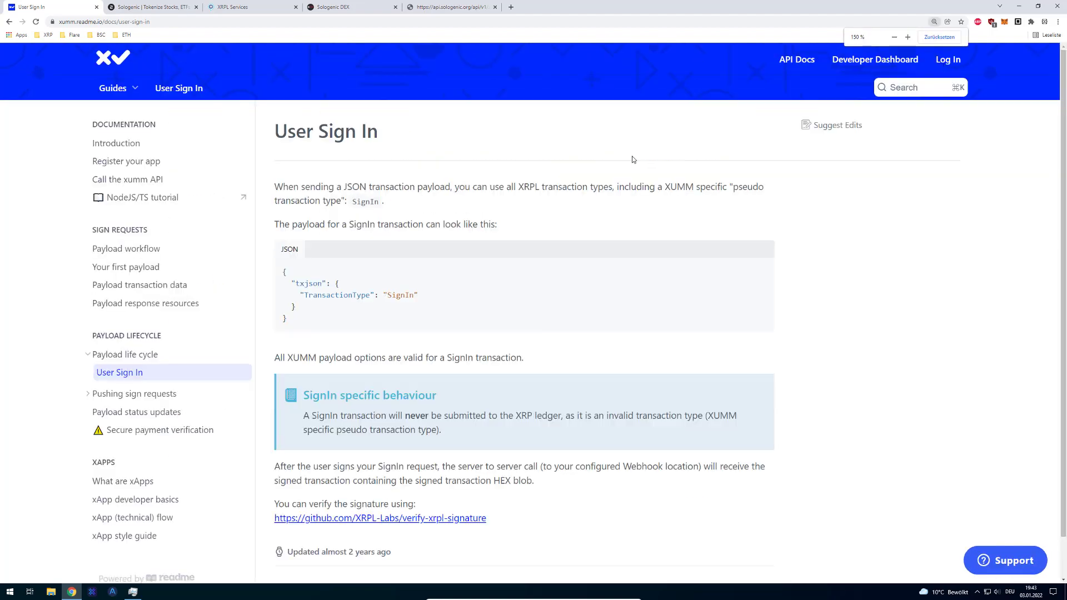
pyautogui.moveTo(738, 187); pyautogui.dragTo(344, 199)
pyautogui.doubleClick(378, 203)
pyautogui.scroll(-1, 396, 288)
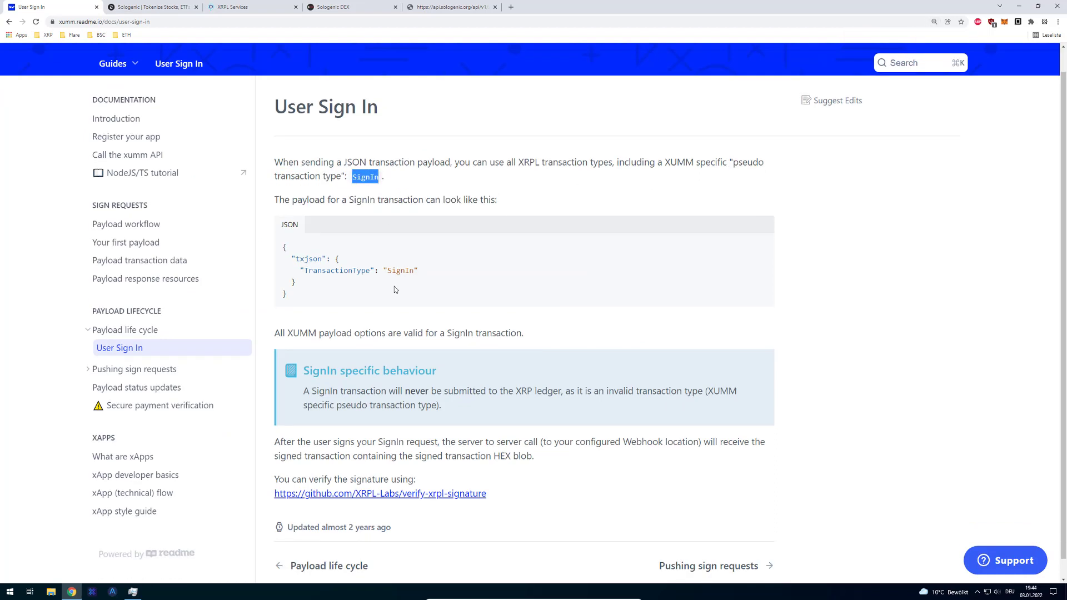
pyautogui.moveTo(418, 251); pyautogui.dragTo(322, 250)
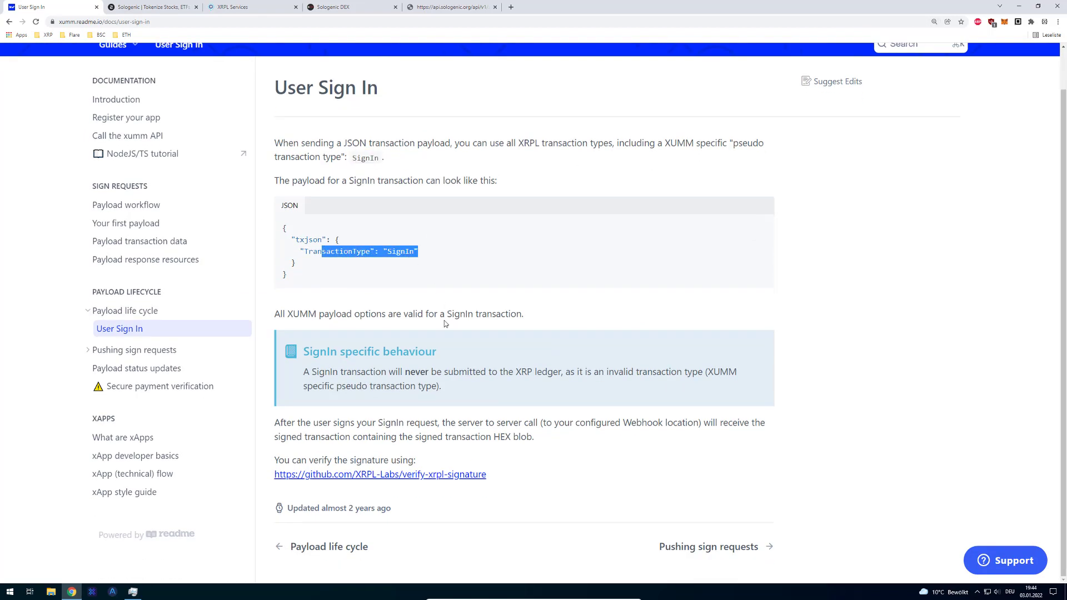
# - Open the Payload life cycle page and scroll to section 2, Compose payload options
pyautogui.click(190, 319)
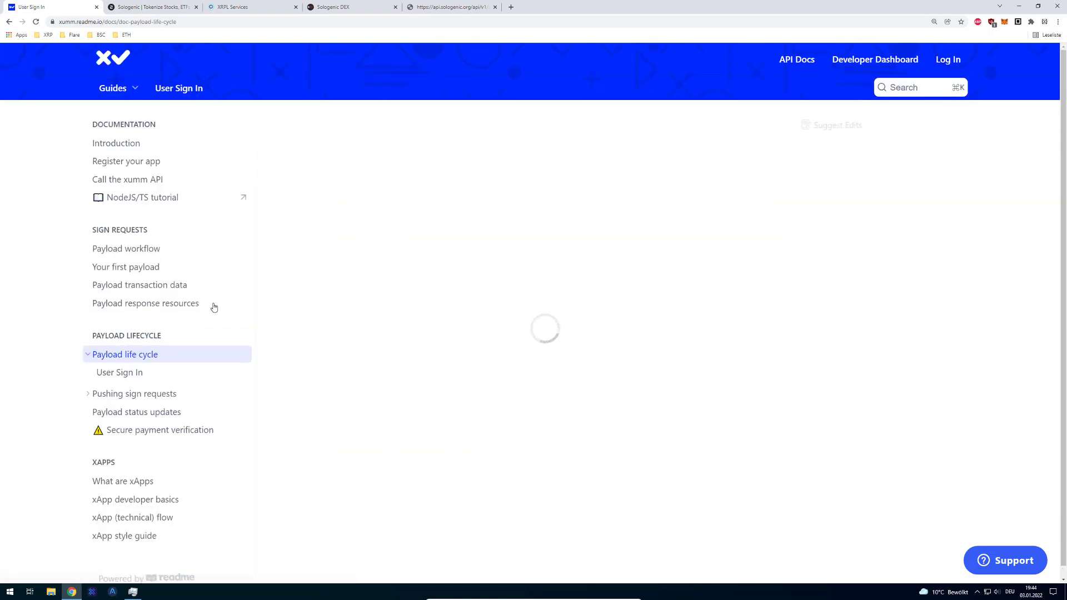
pyautogui.scroll(-6, 509, 271)
pyautogui.scroll(3, 489, 261)
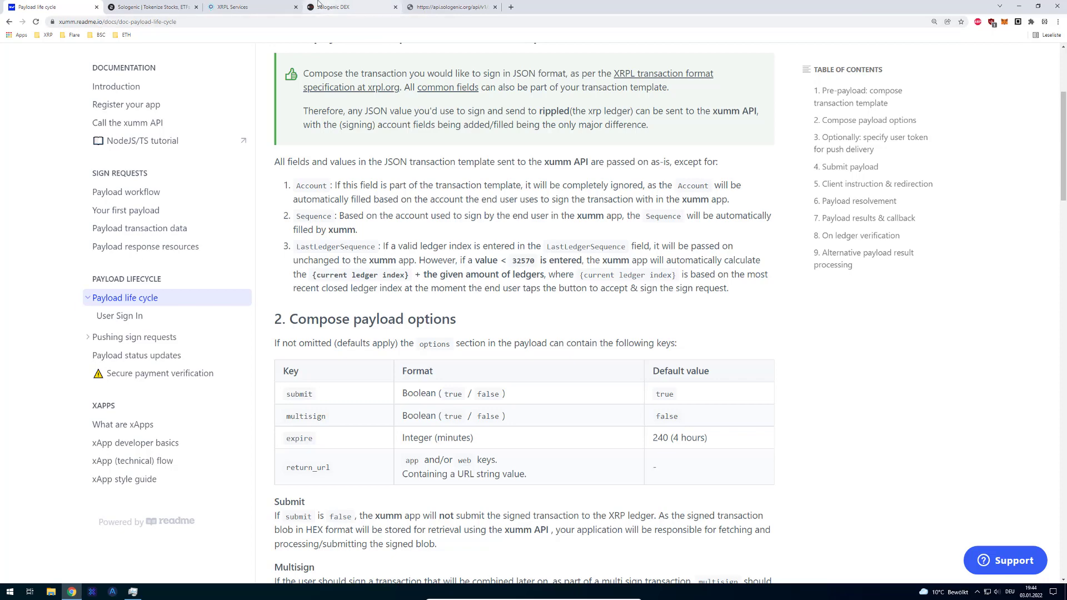
# - Dismiss the DevTools language notice and start signing in to XRPL Services with XUMM
pyautogui.click(329, 4)
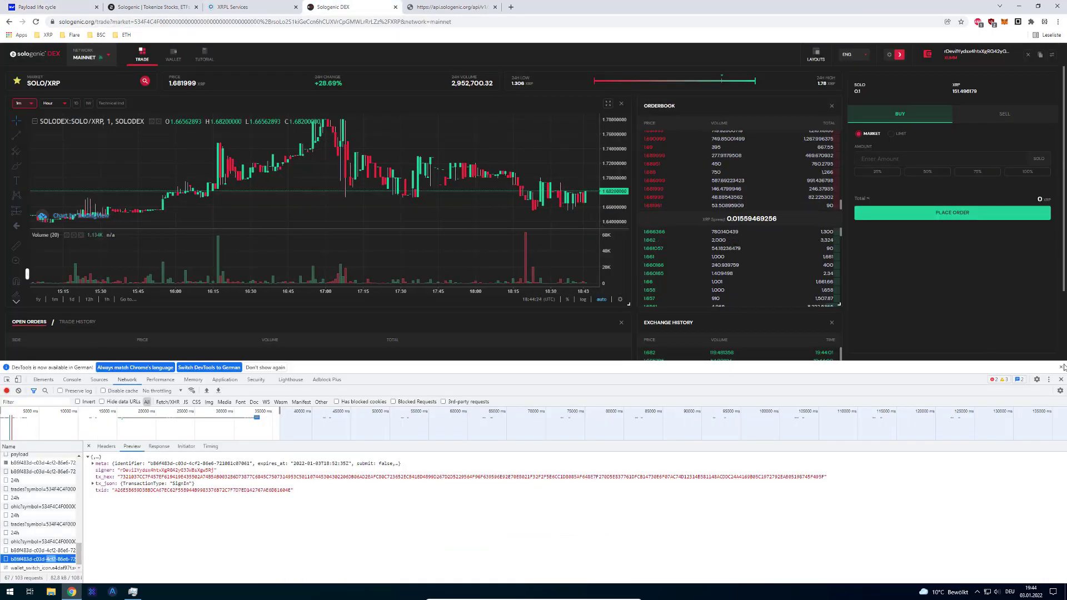
pyautogui.click(1061, 368)
pyautogui.click(266, 7)
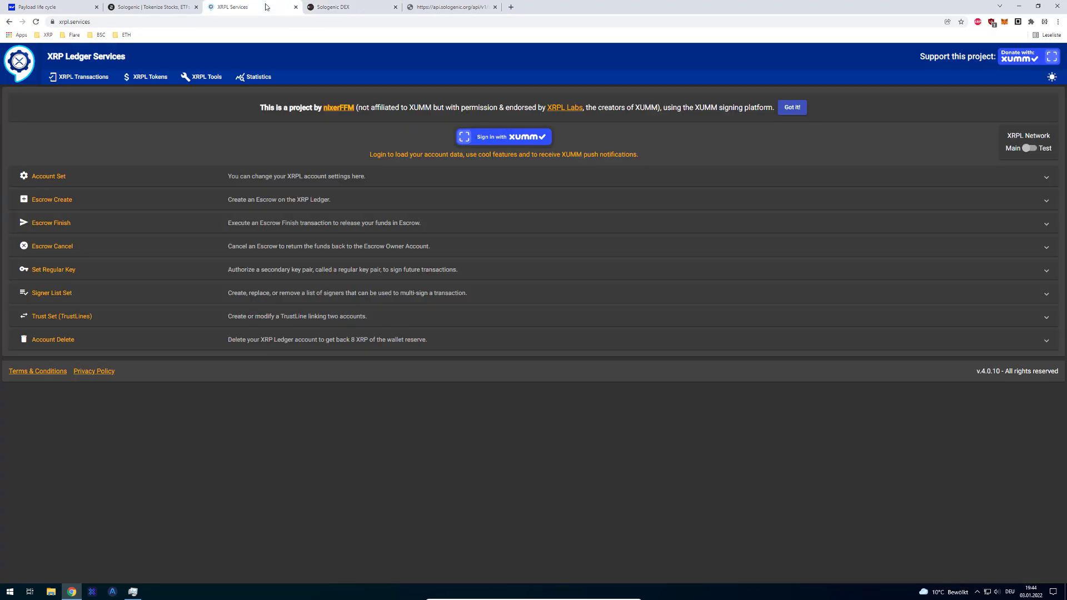
pyautogui.click(538, 137)
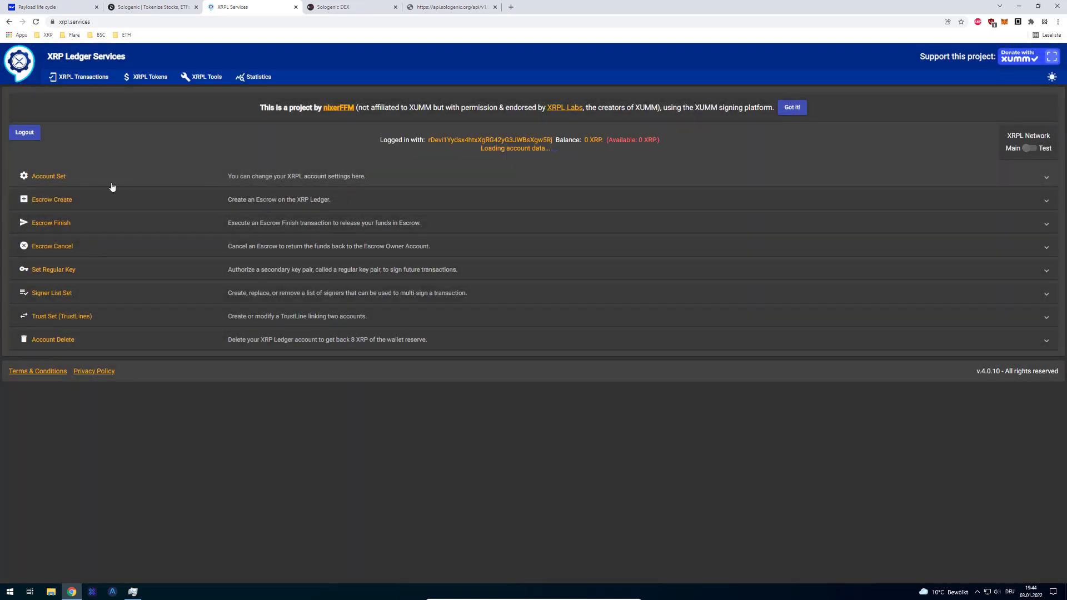
# - Expand Account Set, Escrow Create, Account Delete, Trust Set, Signer List Set and Set Regular Key
pyautogui.click(87, 181)
pyautogui.scroll(-2, 106, 316)
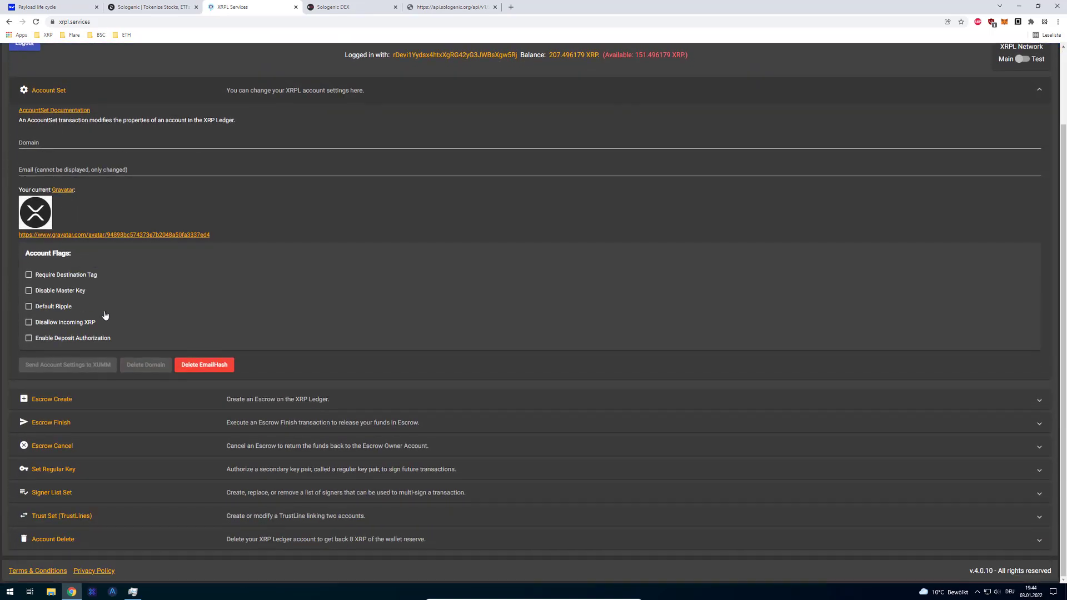
pyautogui.click(76, 405)
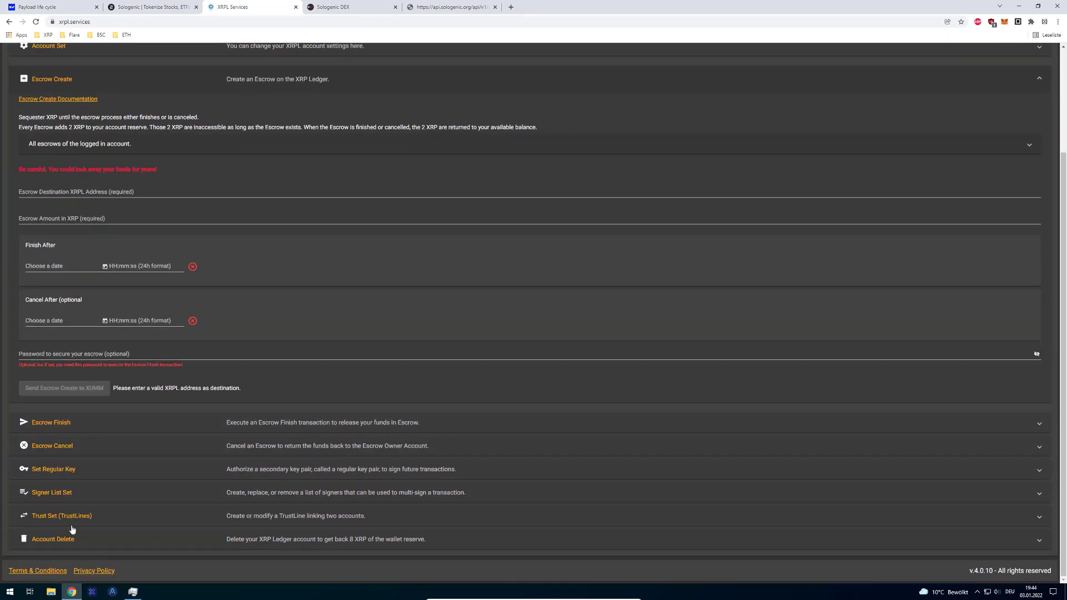
pyautogui.click(96, 538)
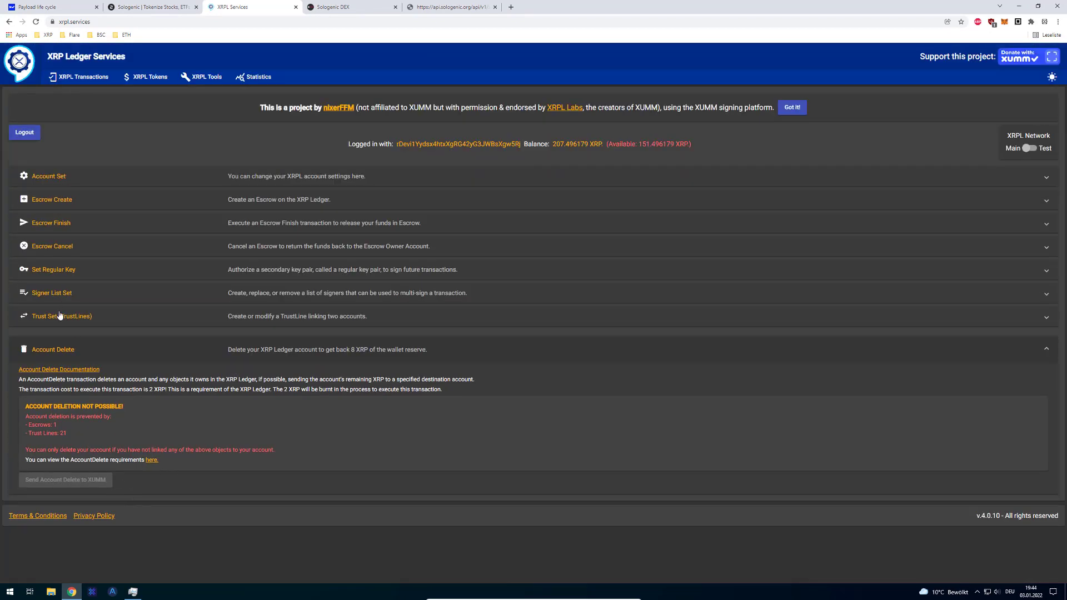
pyautogui.click(64, 321)
pyautogui.click(52, 295)
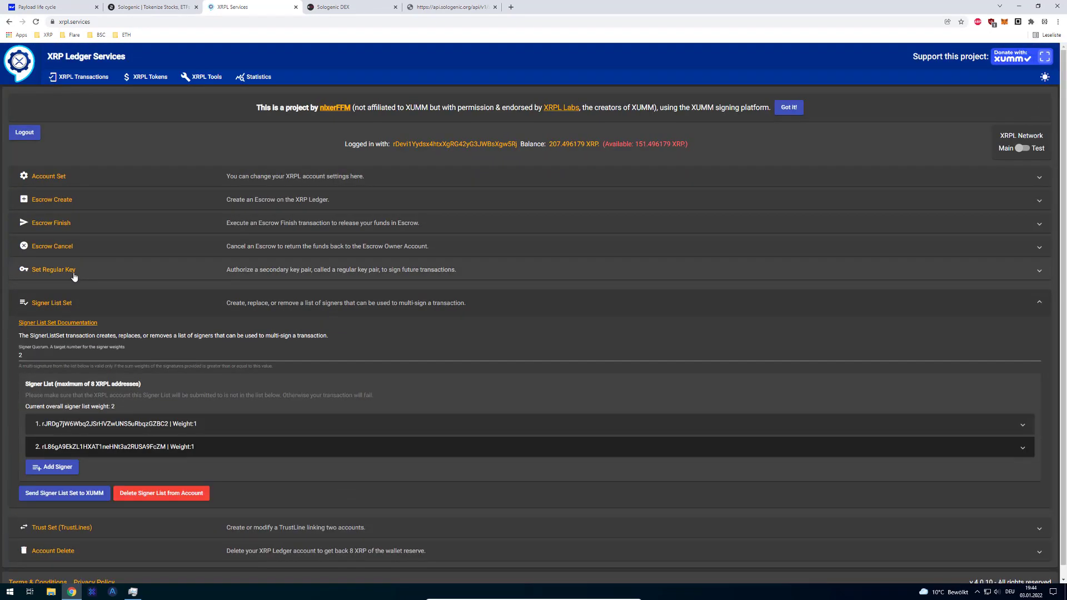
pyautogui.click(76, 276)
# - Load the XRPSCAN explorer (xrpscan.com) in a new tab
pyautogui.hotkey('ctrl', 't')
pyautogui.write('xrpscan.com')
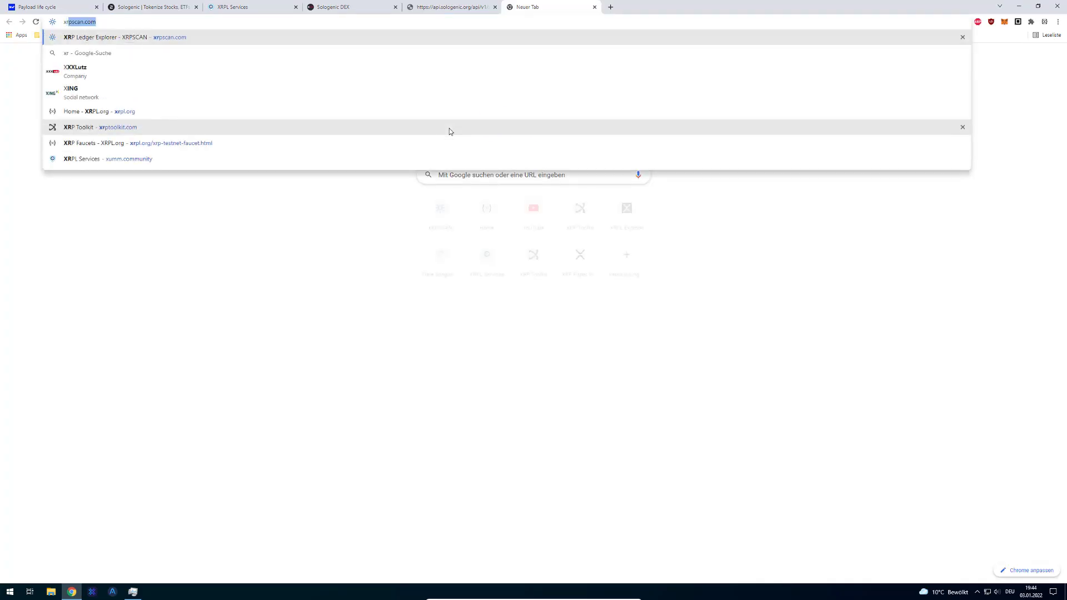
pyautogui.press('Return')
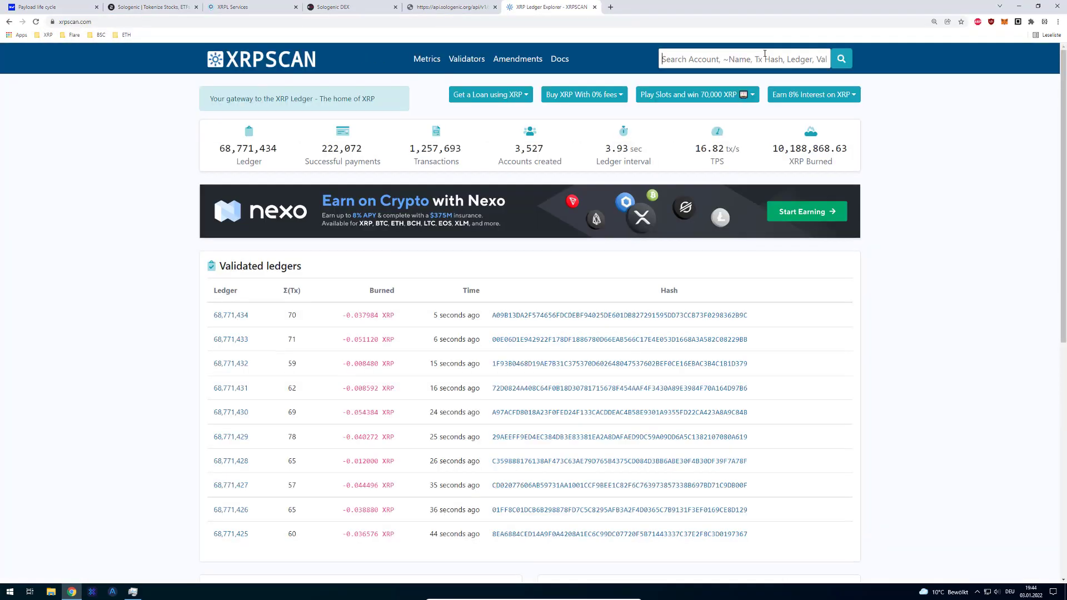
# - Search XRPSCAN for 'acc', open Account One's page and select its address
pyautogui.click(765, 53)
pyautogui.write('acc')
pyautogui.press('Down')
pyautogui.press('Down')
pyautogui.press('Return')
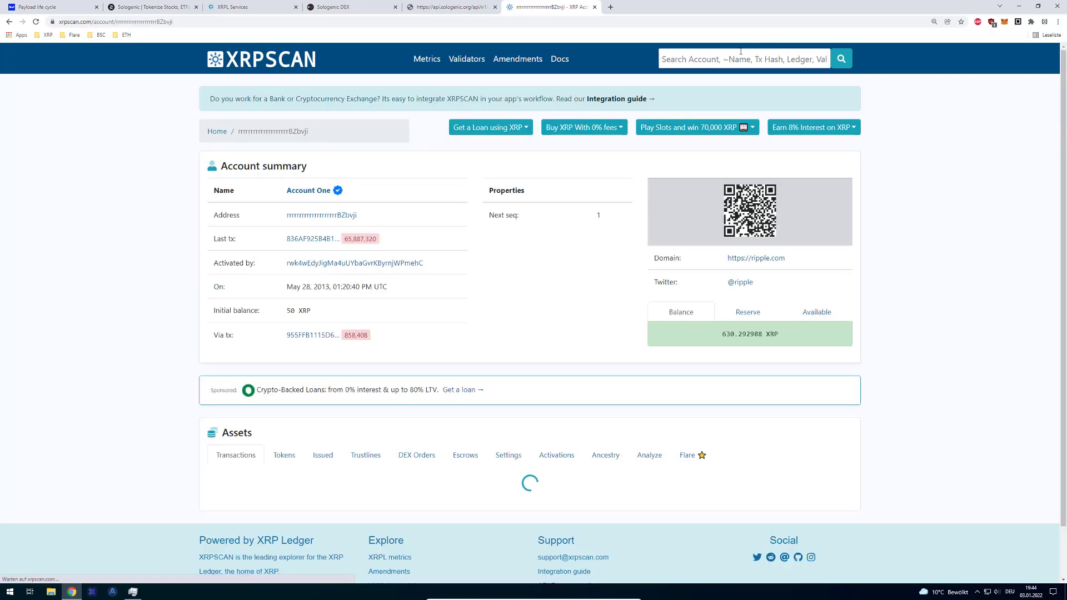
pyautogui.doubleClick(276, 132)
pyautogui.doubleClick(277, 131)
pyautogui.hotkey('ctrl', 'c')
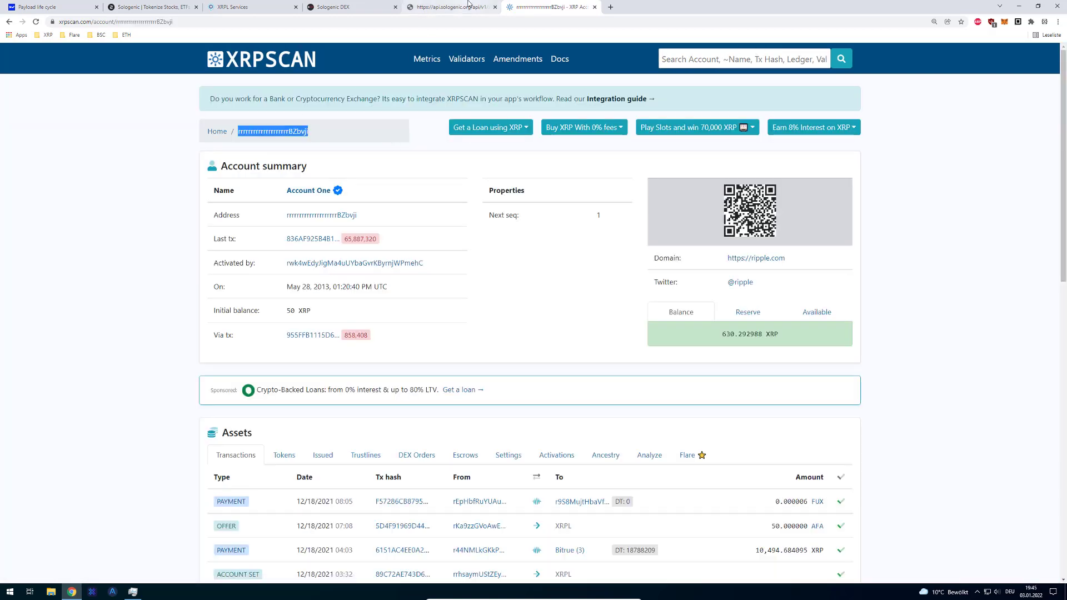
# - Switch through the open tabs back to the Payload life cycle docs
pyautogui.click(309, 7)
pyautogui.click(166, 6)
pyautogui.click(56, 7)
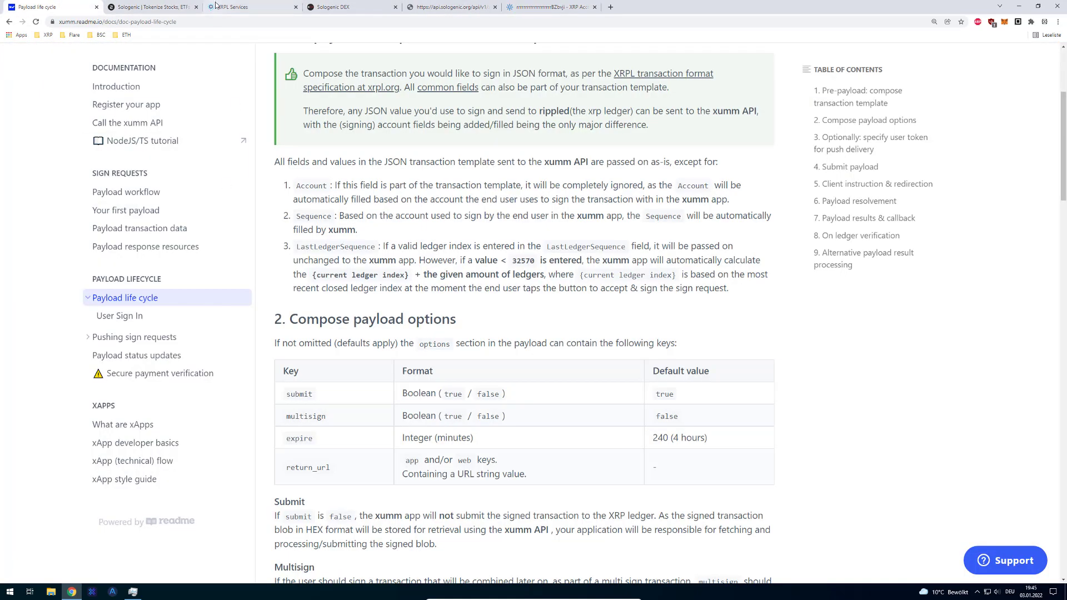
# - Send a SetRegularKey for the pasted Account One address to XUMM, then dismiss the returned error
pyautogui.click(233, 6)
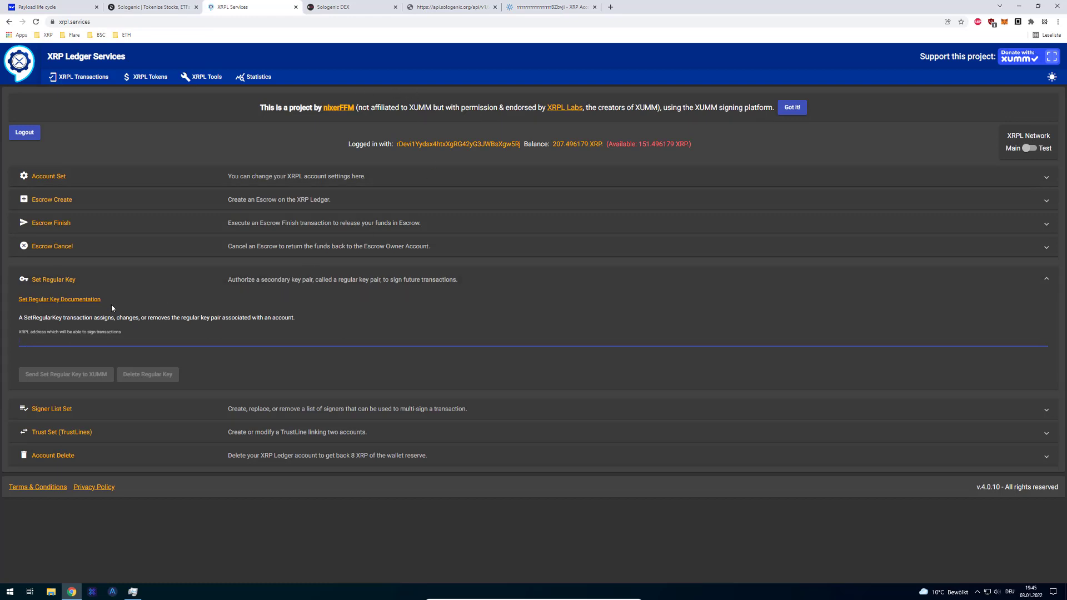
pyautogui.hotkey('ctrl', 'v')
pyautogui.click(71, 374)
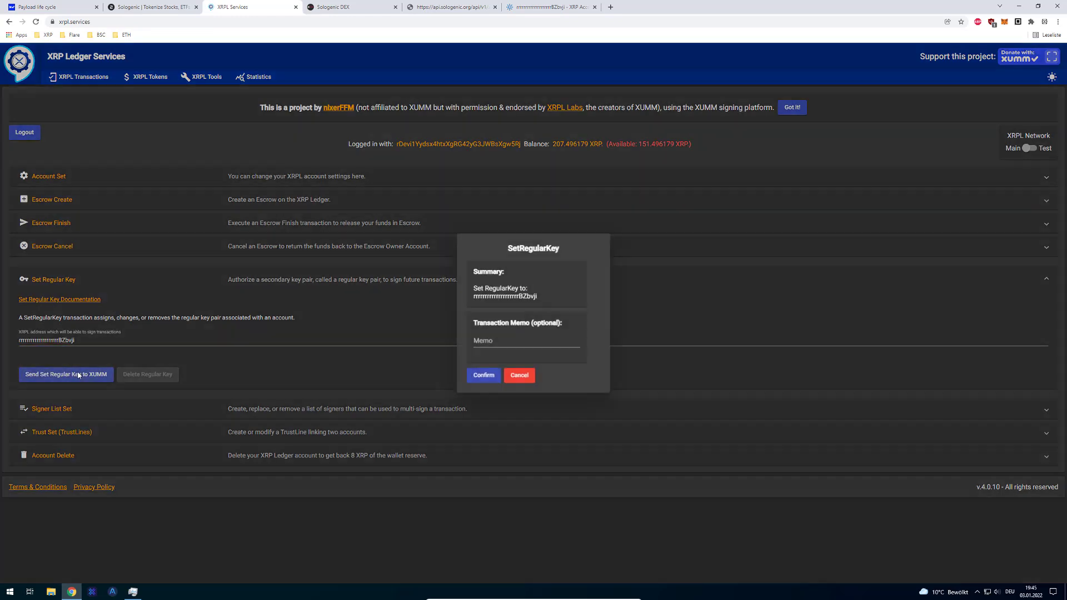
pyautogui.click(488, 376)
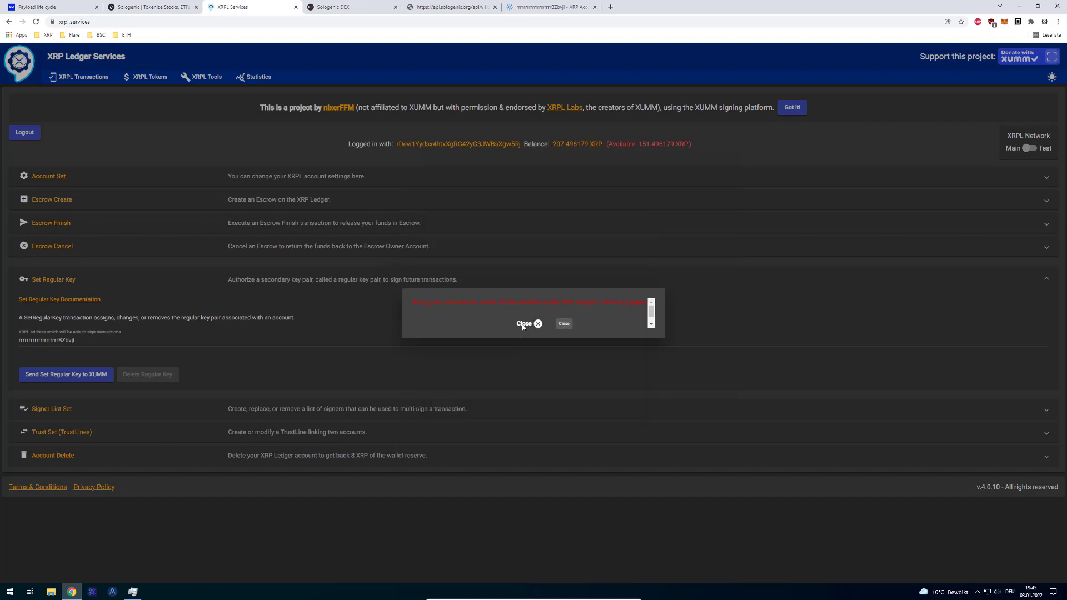
pyautogui.click(523, 324)
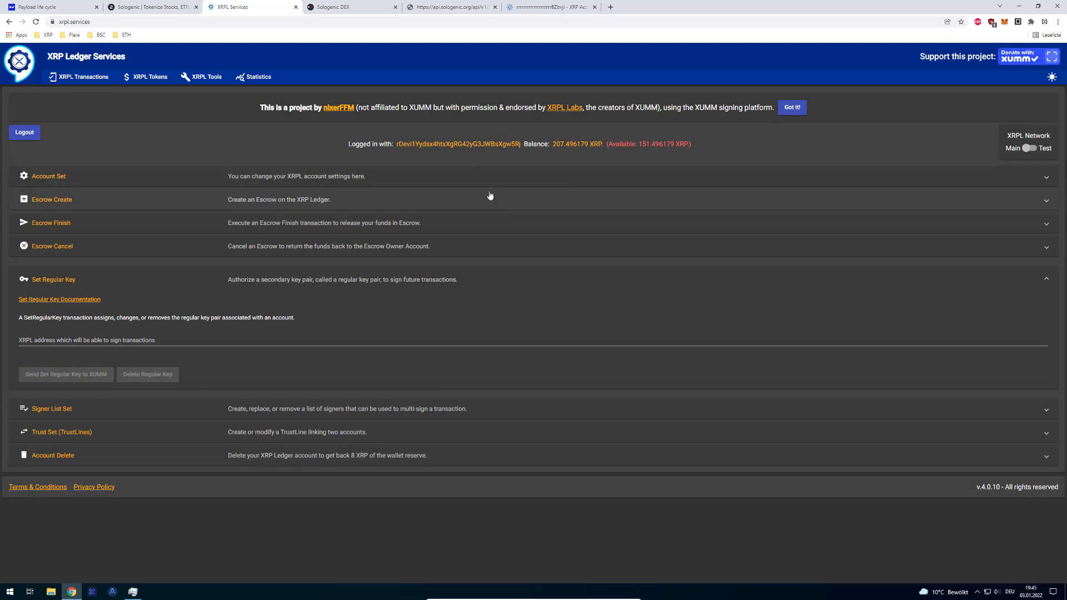
# - Close the XRPL Services tab and DevTools, and shut down the stalled NoxPlayer emulator
pyautogui.hotkey('ctrl', 'w')
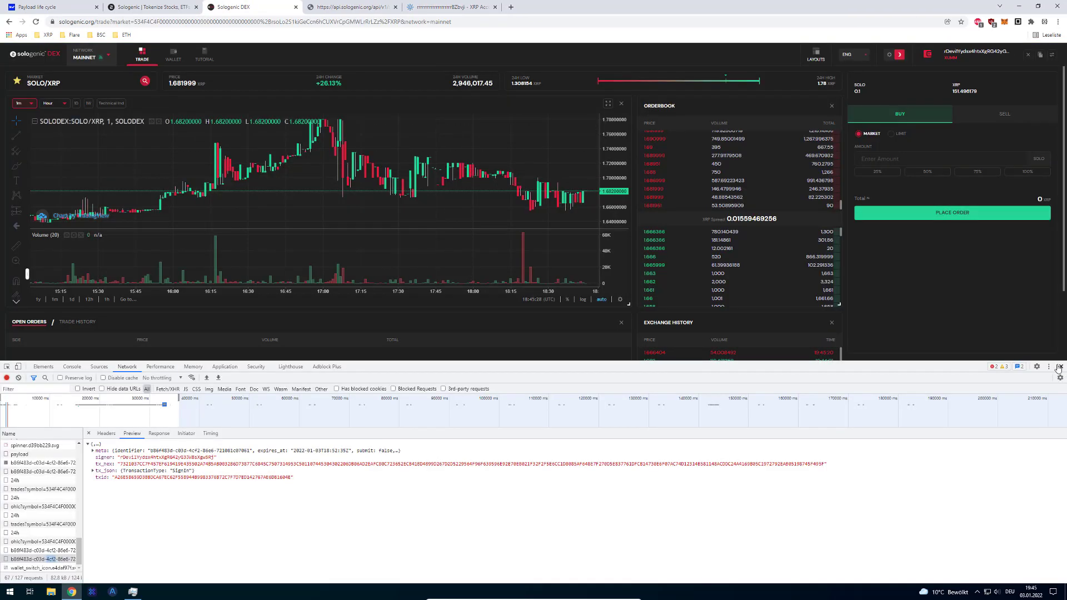
pyautogui.click(1059, 367)
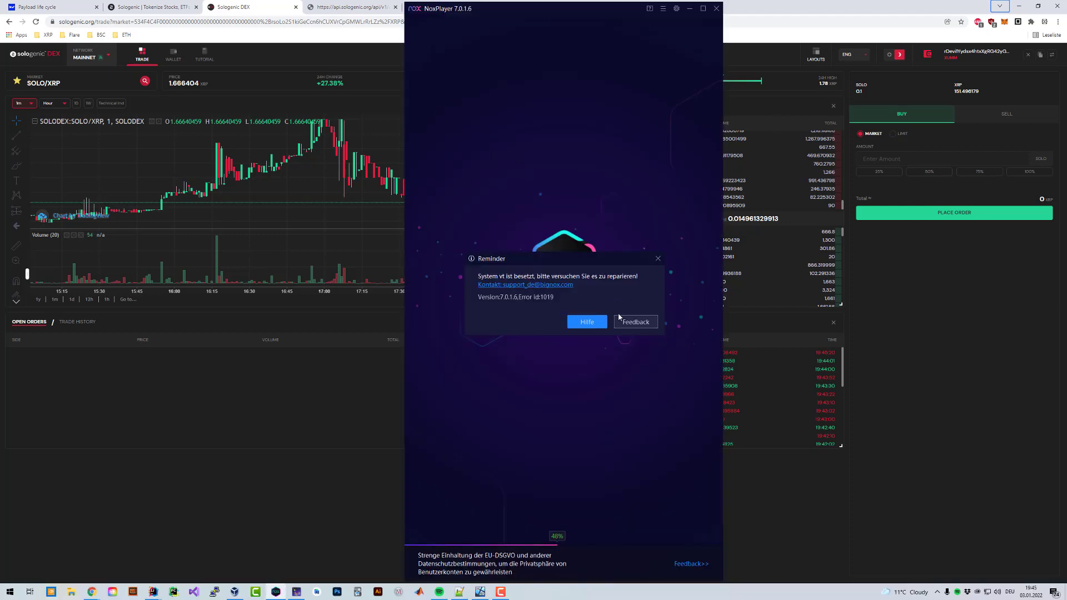
pyautogui.click(619, 316)
pyautogui.click(716, 9)
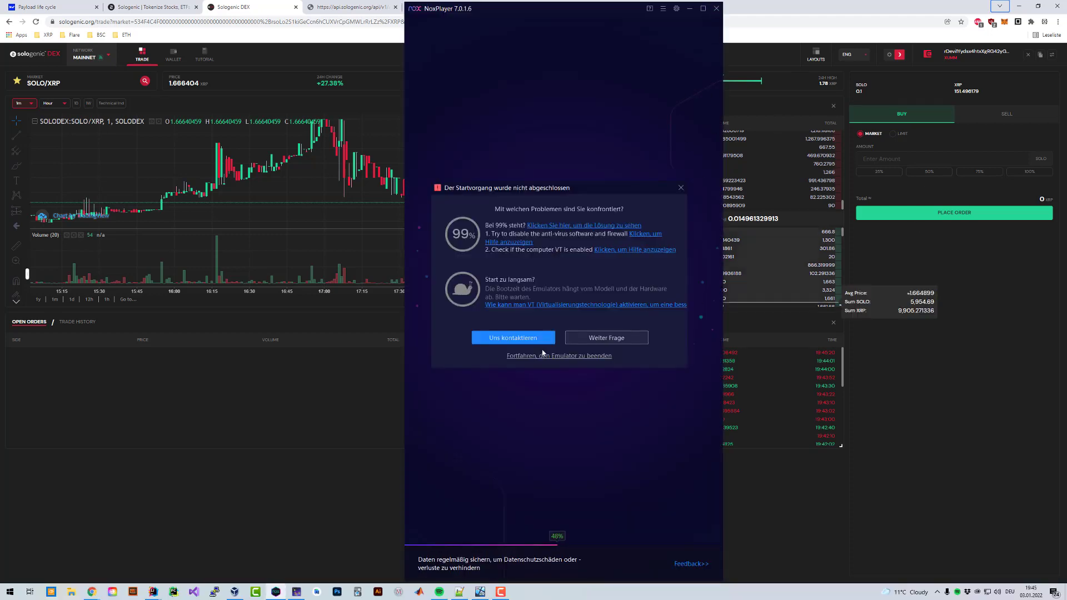
pyautogui.click(539, 356)
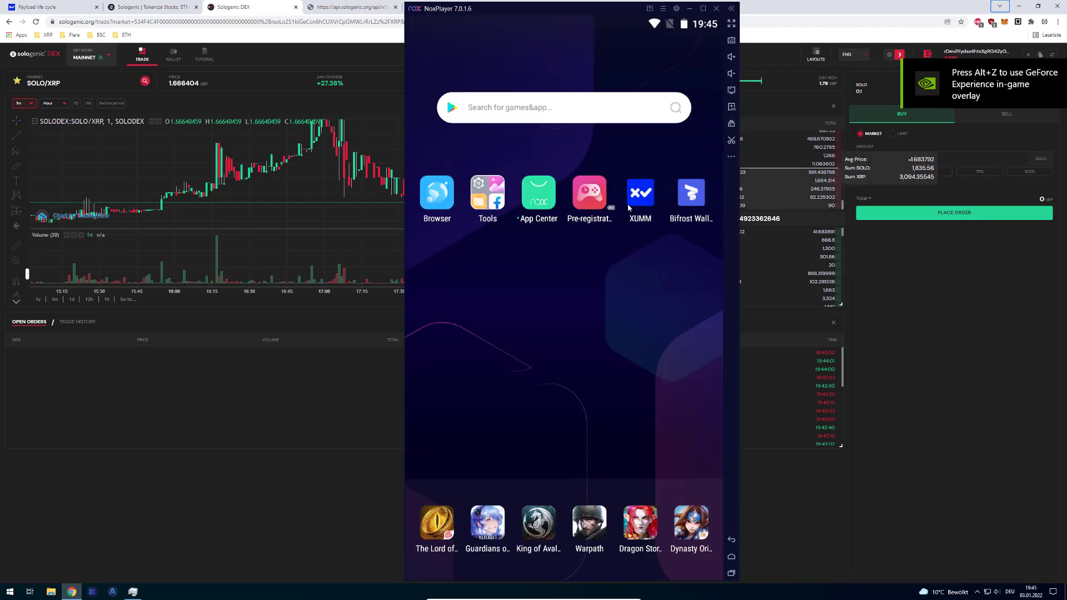
# - Launch XUMM in NoxPlayer and unlock it with the wallet passcode
pyautogui.click(634, 207)
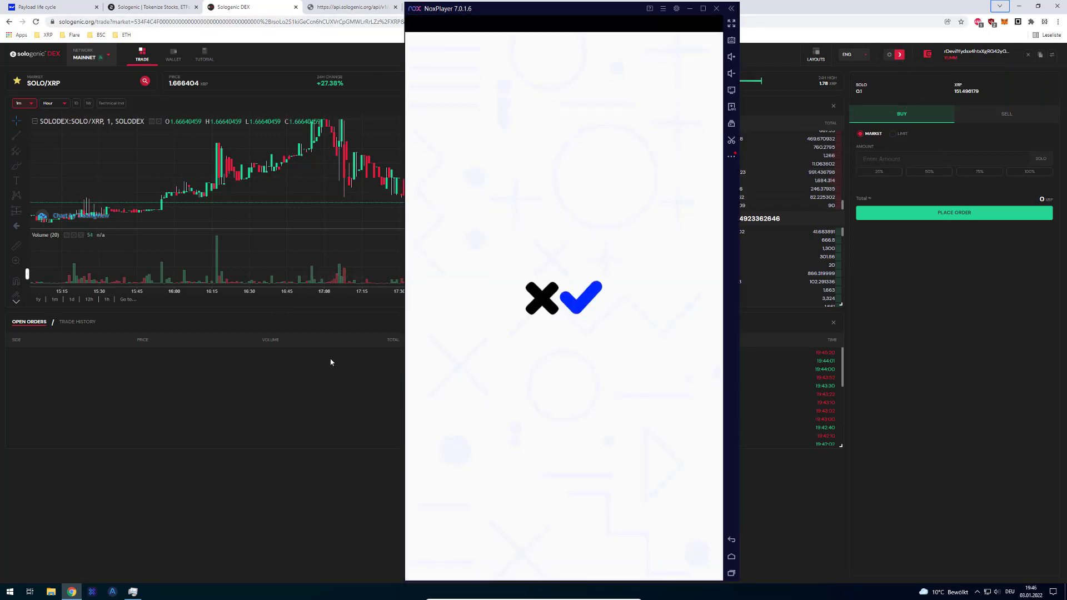
pyautogui.click(497, 352)
pyautogui.click(564, 350)
pyautogui.click(492, 418)
pyautogui.click(564, 414)
pyautogui.click(626, 409)
pyautogui.click(627, 409)
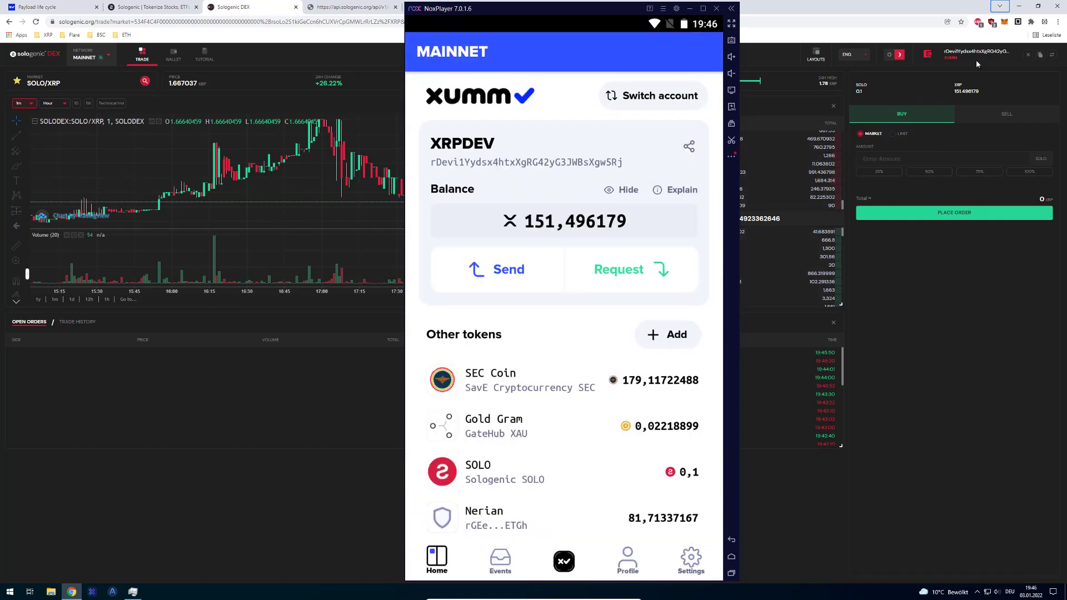
# - Start a XUMM App wallet connection in Sologenic DEX and copy the sign-in QR image address
pyautogui.click(1037, 55)
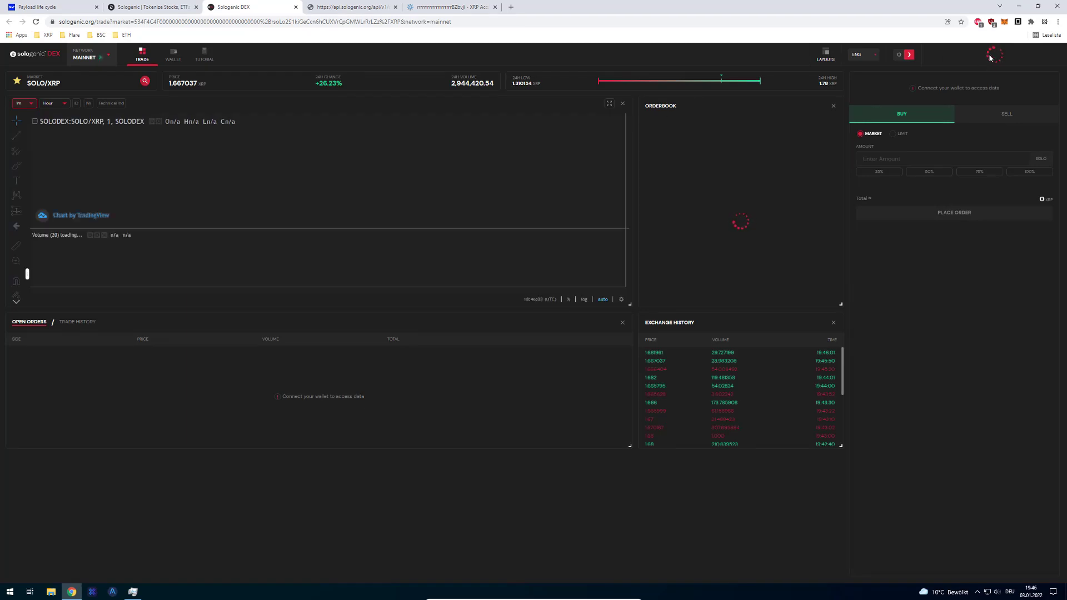
pyautogui.click(939, 55)
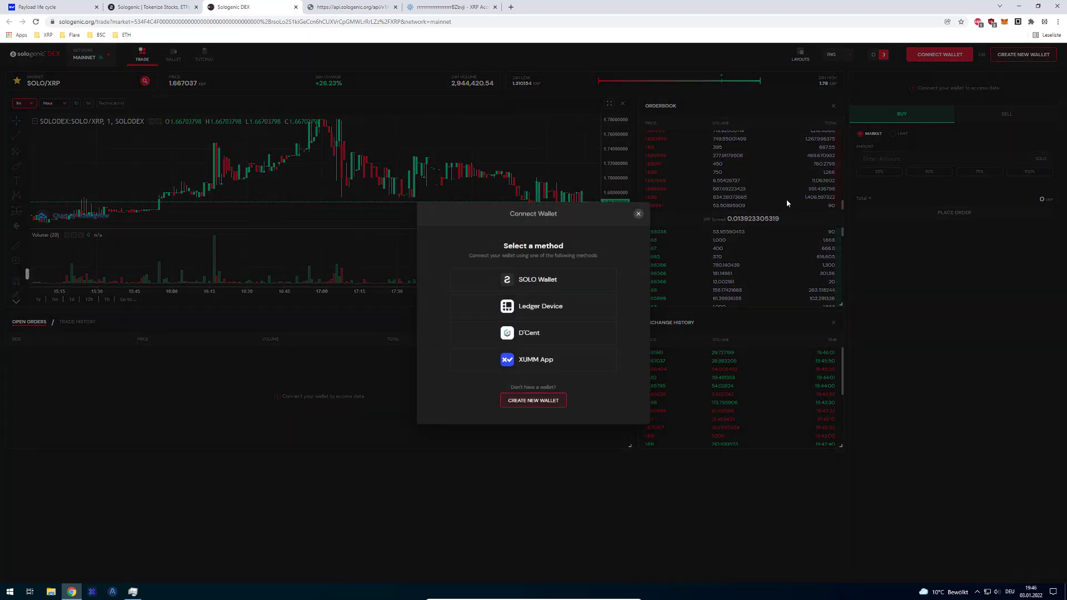
pyautogui.click(542, 359)
pyautogui.click(534, 357)
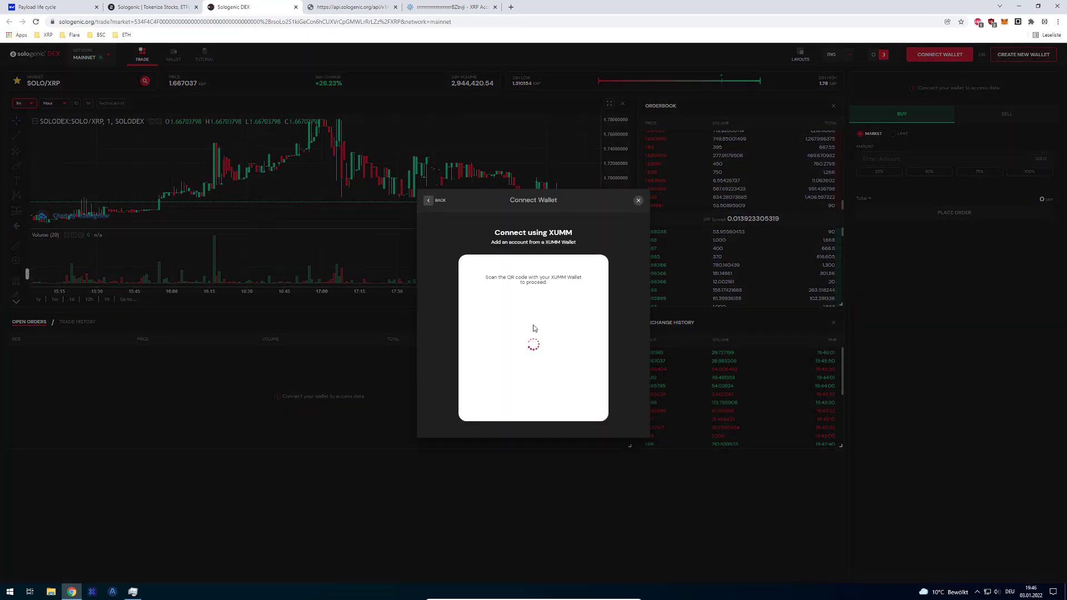
pyautogui.rightClick(531, 329)
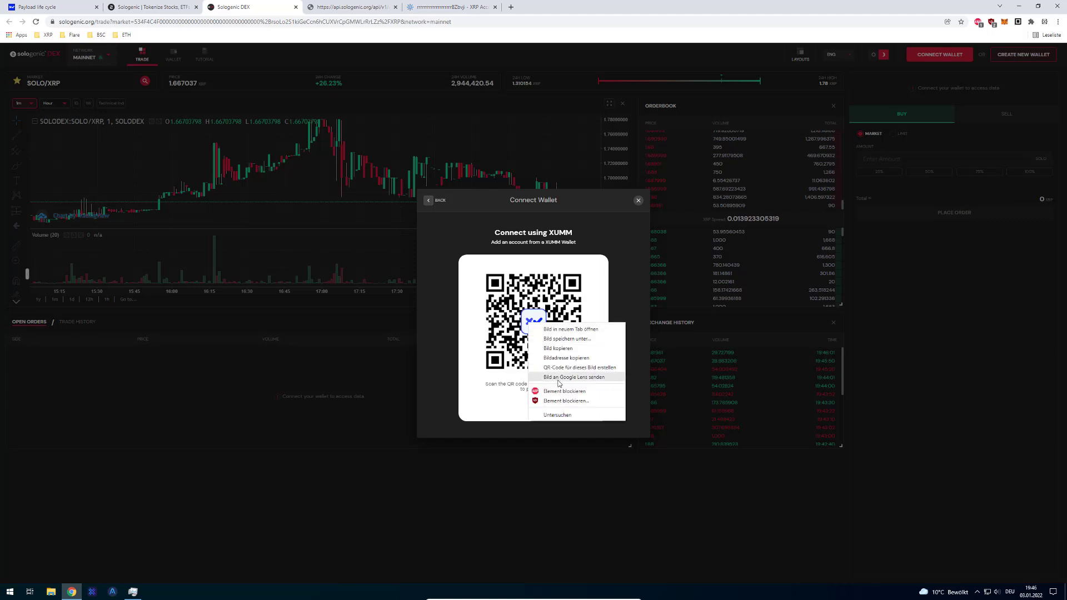
pyautogui.click(572, 358)
# - Paste the QR image address into a new Chrome tab, then close that tab
pyautogui.hotkey('ctrl', 't')
pyautogui.write('https://xumm.app/sign/19ea0664-279a-4029-bd94-9cee01801357_q.png')
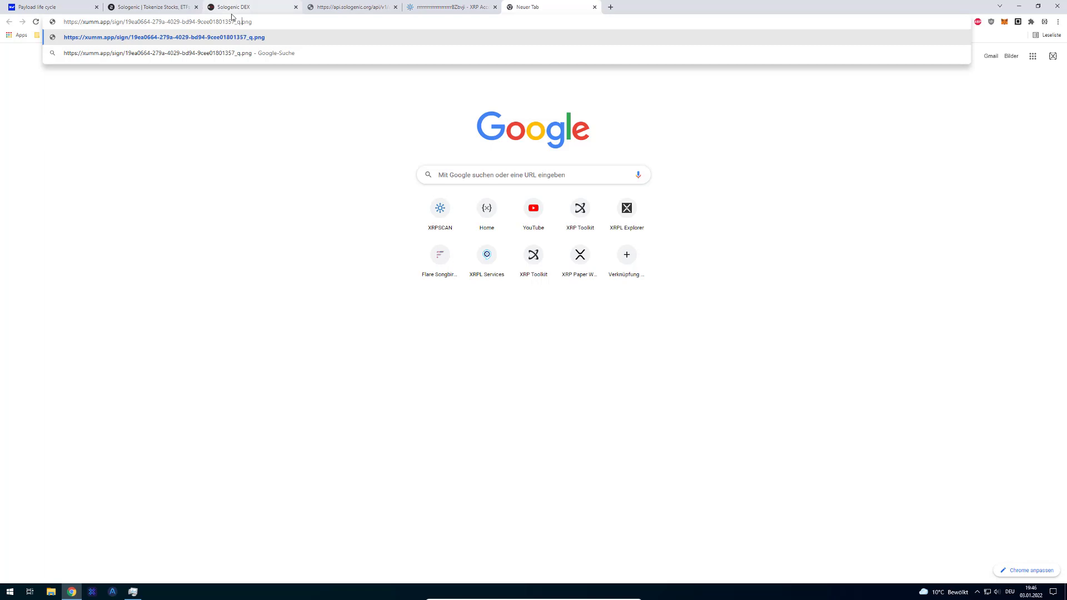
pyautogui.hotkey('ctrl', 'a')
pyautogui.hotkey('ctrl', 'c')
pyautogui.hotkey('ctrl', 'w')
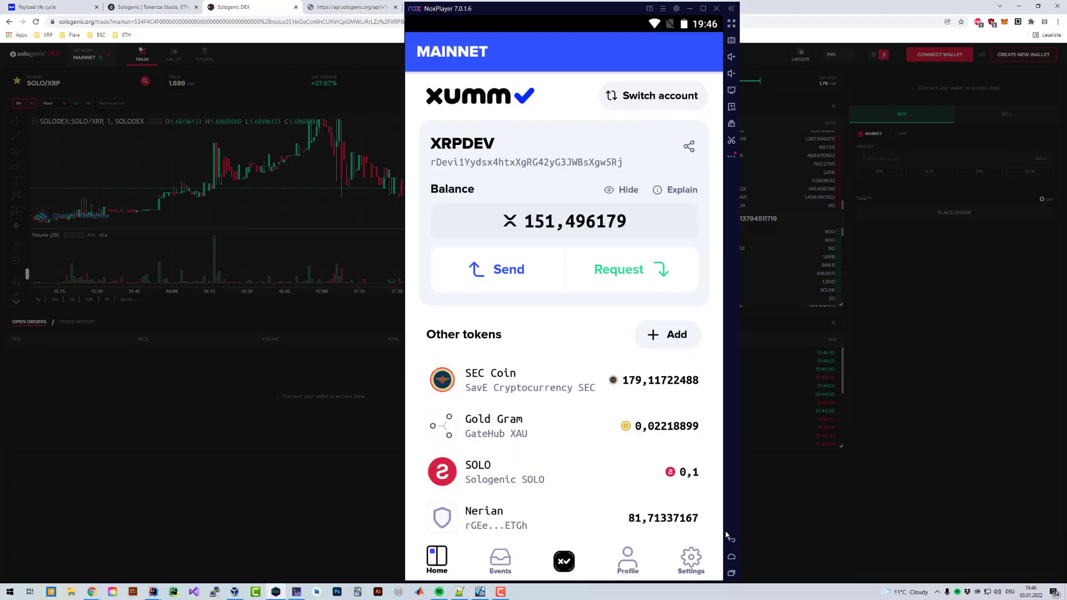
# - Load the copied QR image address in NoxPlayer's Android web browser
pyautogui.click(730, 538)
pyautogui.click(498, 124)
pyautogui.click(495, 48)
pyautogui.hotkey('ctrl', 'v')
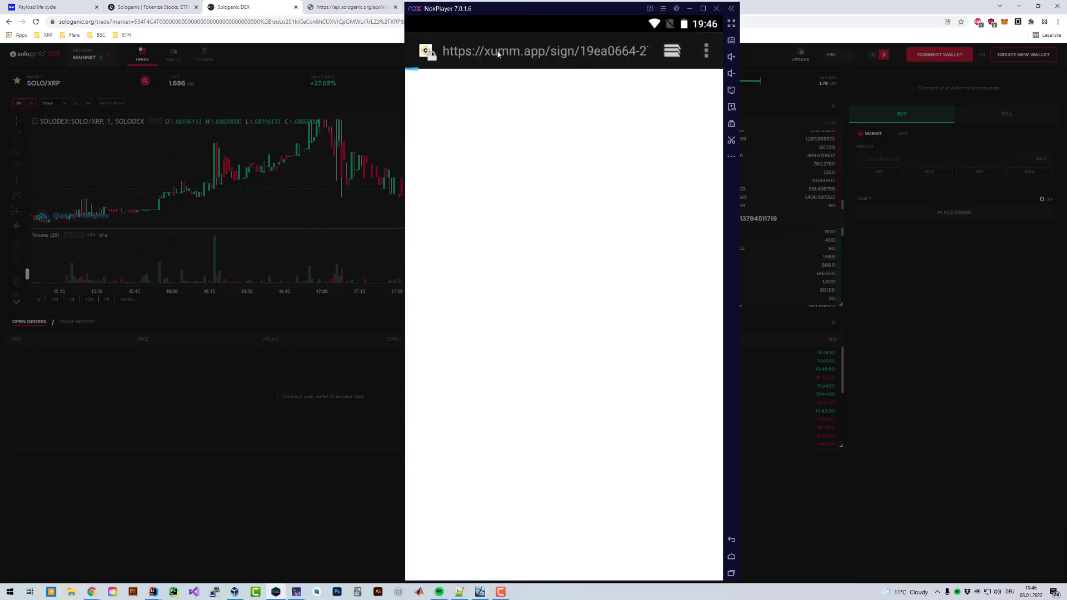
pyautogui.press('Return')
pyautogui.click(547, 65)
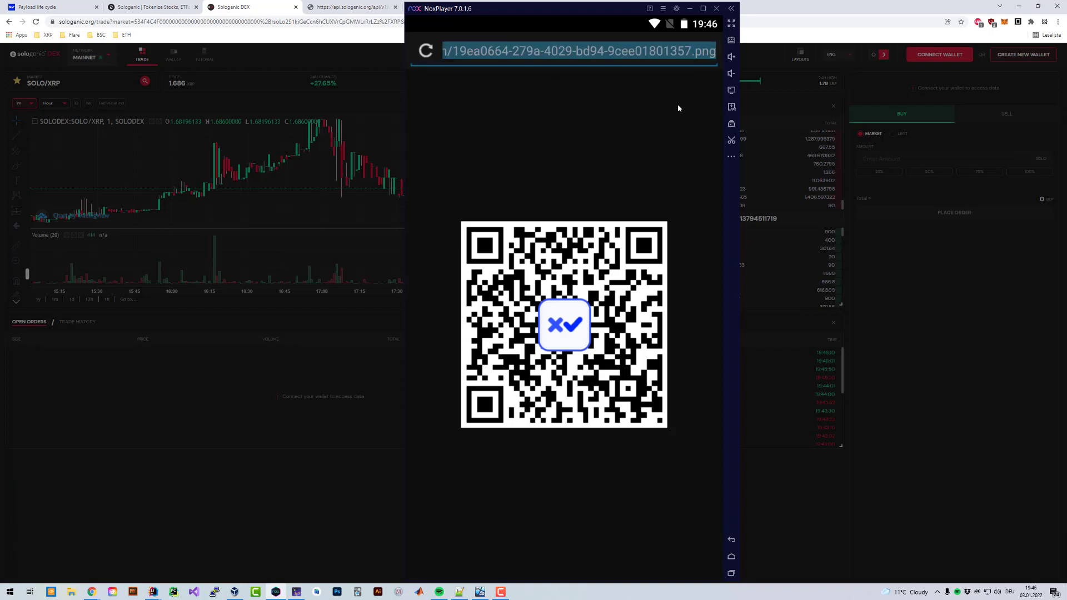
pyautogui.click(563, 53)
pyautogui.click(567, 124)
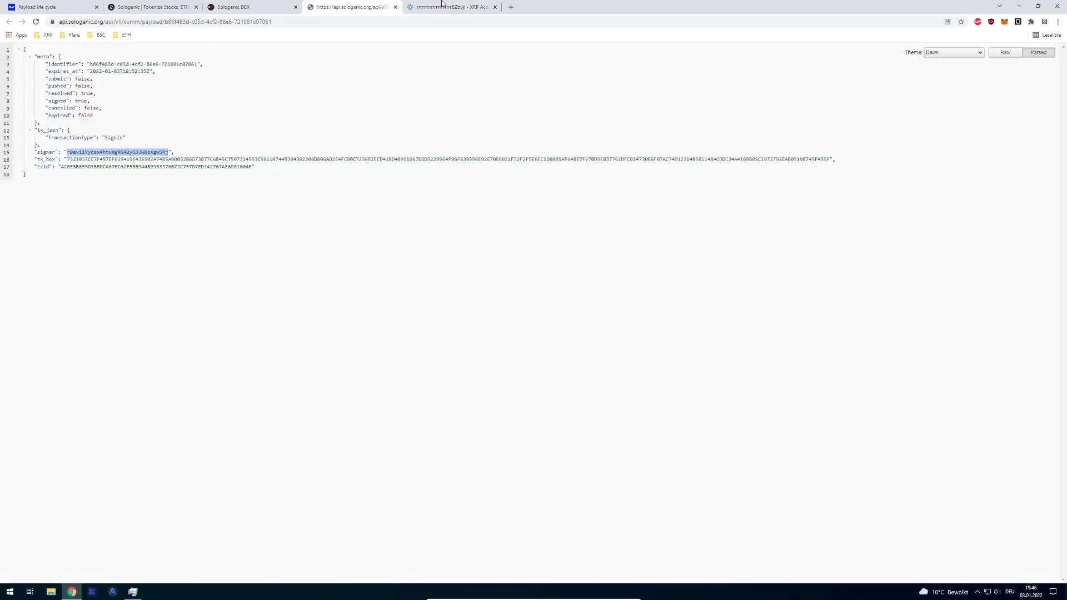
# - Copy the QR image address from Sologenic DEX again and paste it into a new tab
pyautogui.click(245, 7)
pyautogui.rightClick(537, 313)
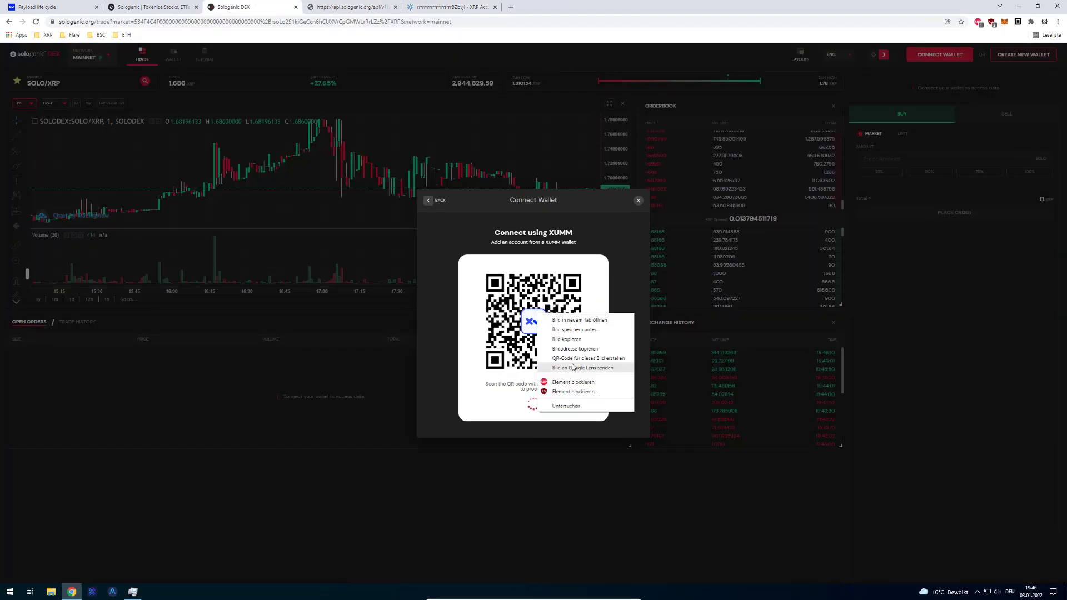
pyautogui.click(572, 348)
pyautogui.hotkey('ctrl', 't')
pyautogui.hotkey('ctrl', 'v')
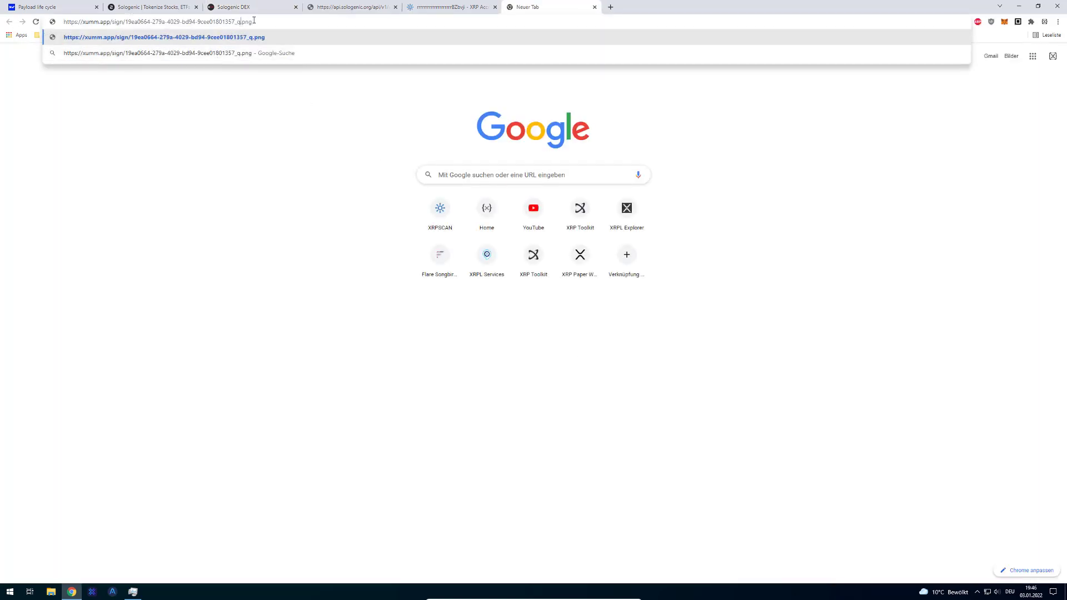
# - Strip _q.png from the QR link to load the XUMM sign-in page, then close it
pyautogui.press('BackSpace')
pyautogui.press('BackSpace')
pyautogui.press('BackSpace')
pyautogui.press('BackSpace')
pyautogui.press('BackSpace')
pyautogui.press('BackSpace')
pyautogui.press('Return')
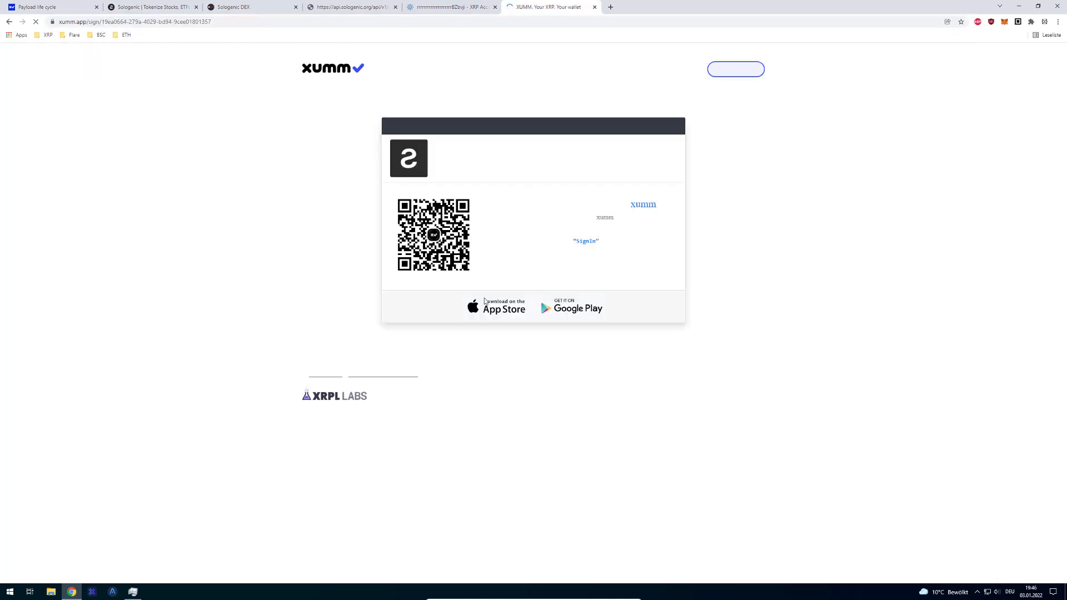
pyautogui.hotkey('ctrl', 'w')
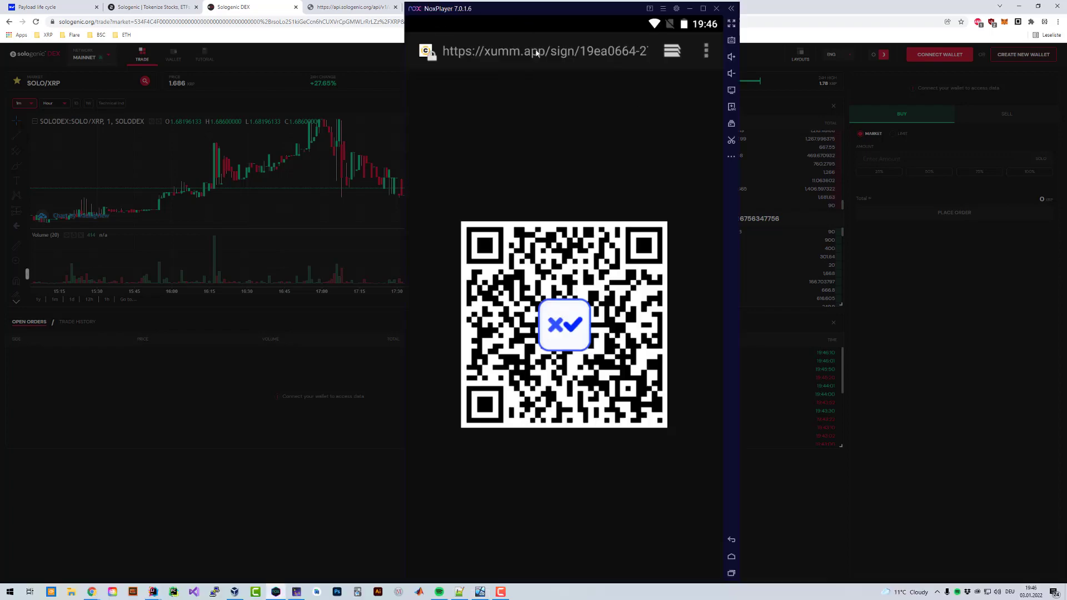
# - Open the sign-in request in XUMM on Android, slide to accept, enter the passcode, and close
pyautogui.click(537, 53)
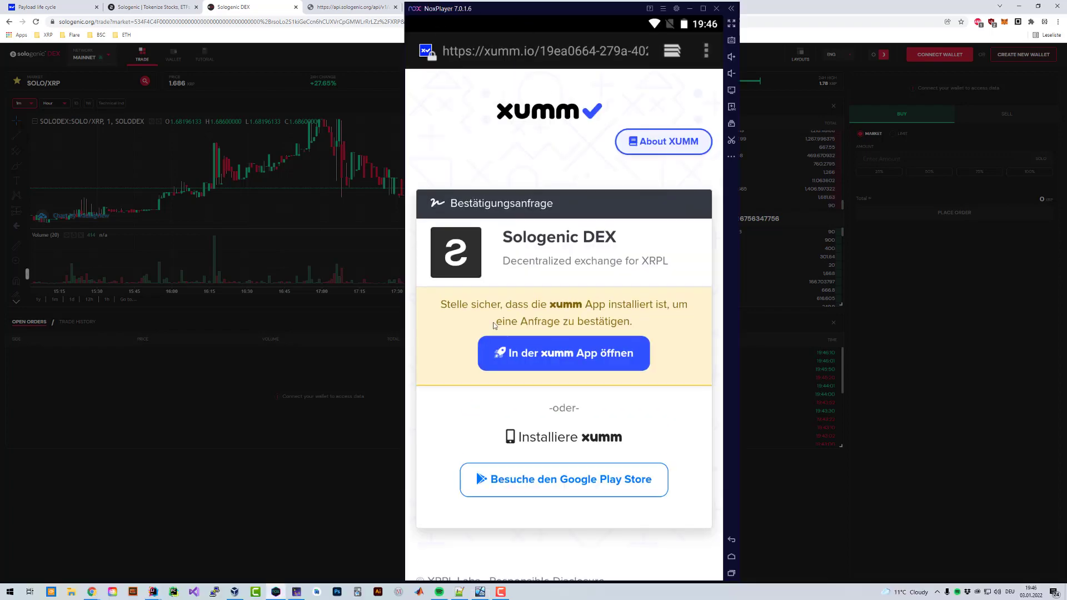
pyautogui.click(548, 352)
pyautogui.moveTo(443, 534); pyautogui.dragTo(688, 533)
pyautogui.write('******')
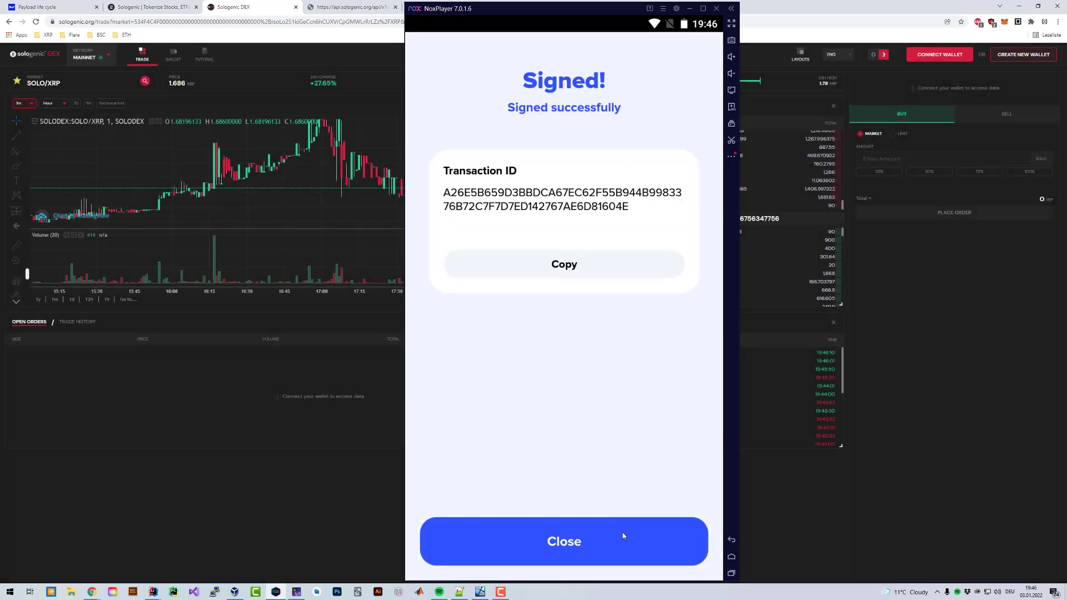
pyautogui.click(624, 538)
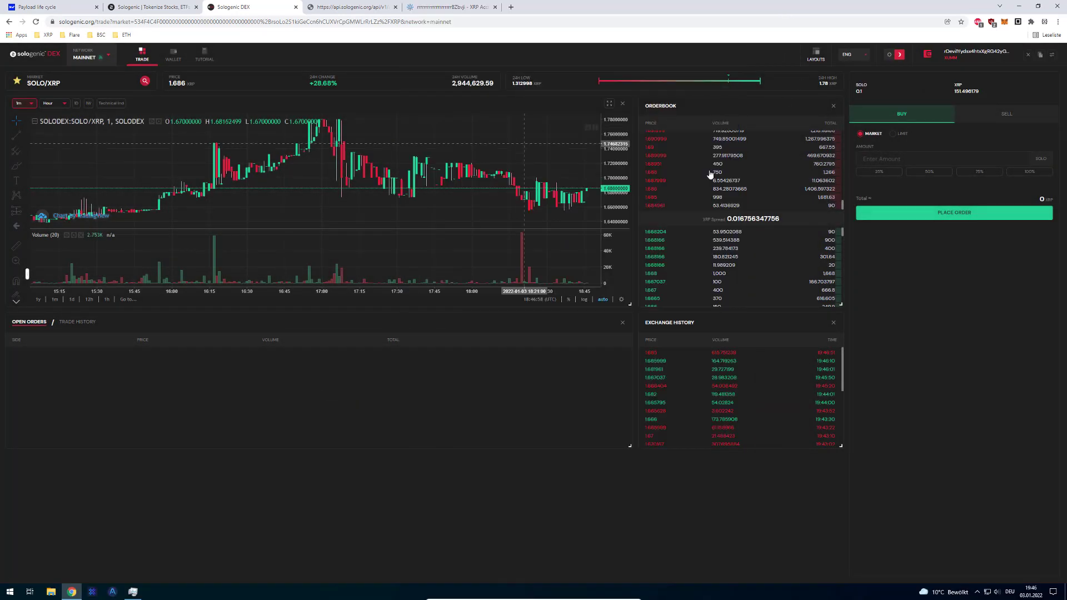
# - Enter amount 1 and place a market buy of 1 SOLO for 1.684999 XRP, confirming the summary
pyautogui.click(892, 158)
pyautogui.write('1')
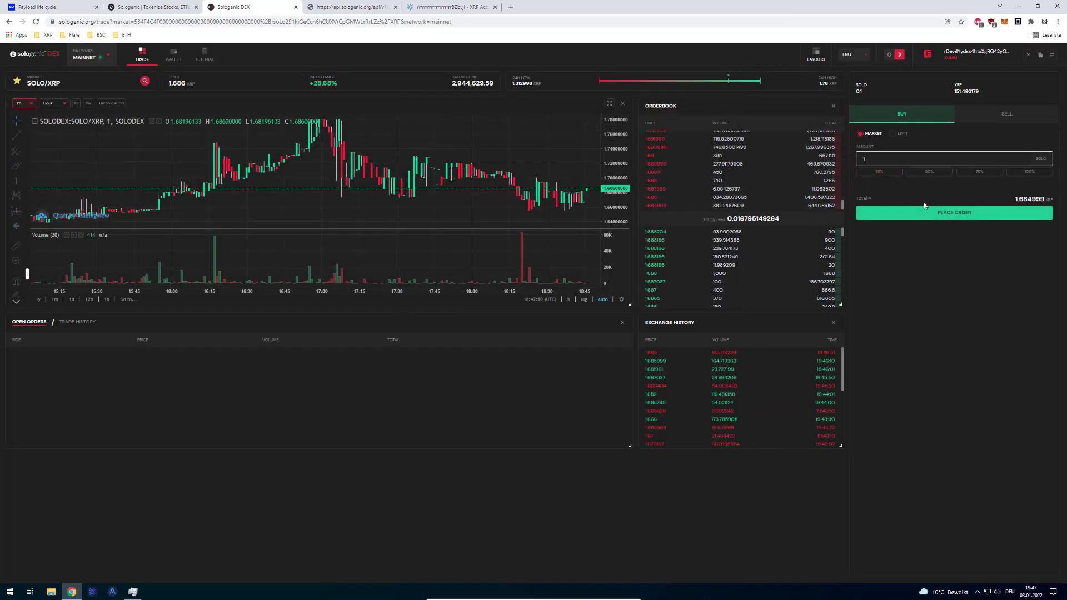
pyautogui.click(945, 213)
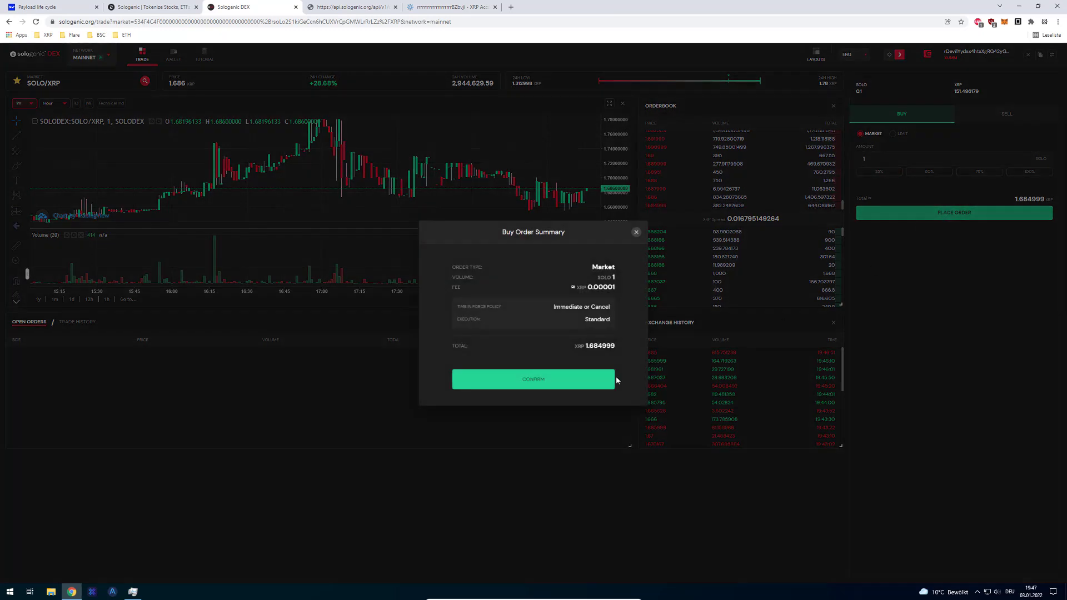
pyautogui.click(613, 378)
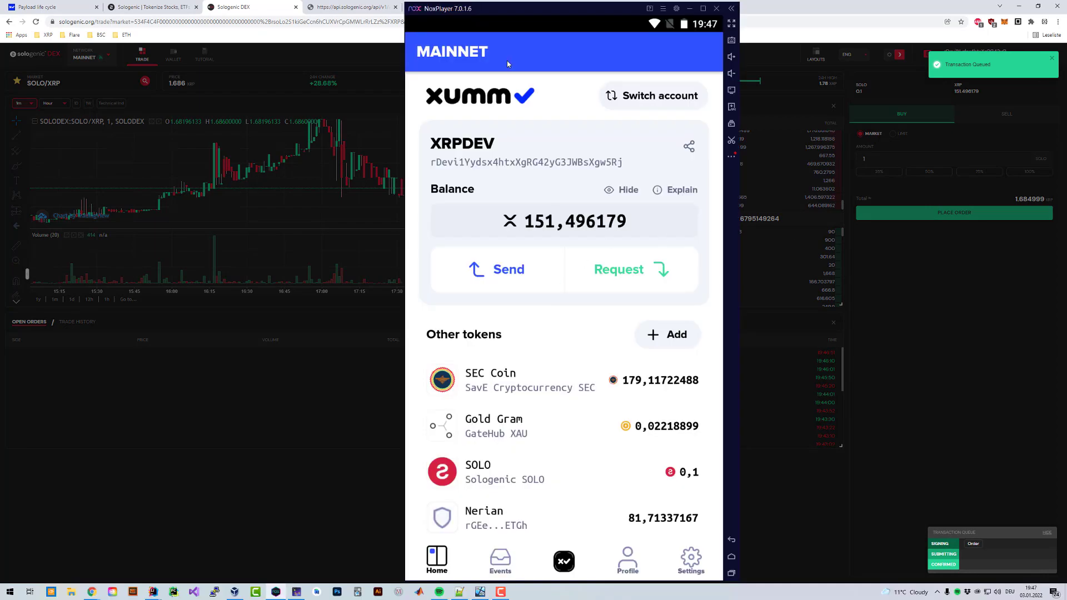
pyautogui.moveTo(507, 22); pyautogui.dragTo(507, 278)
pyautogui.moveTo(533, 556); pyautogui.dragTo(534, 461)
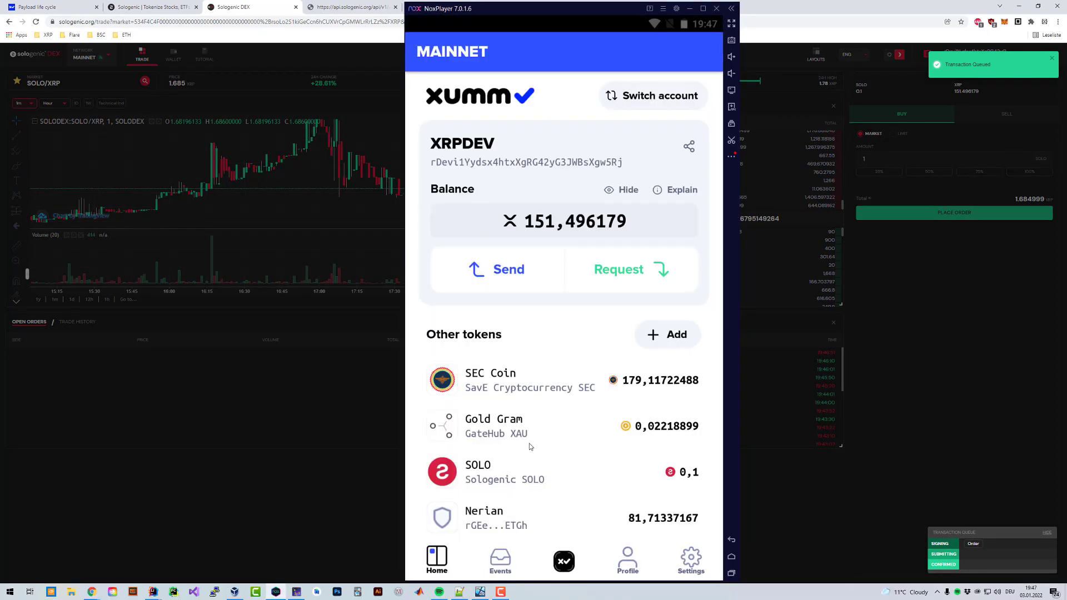
pyautogui.click(507, 552)
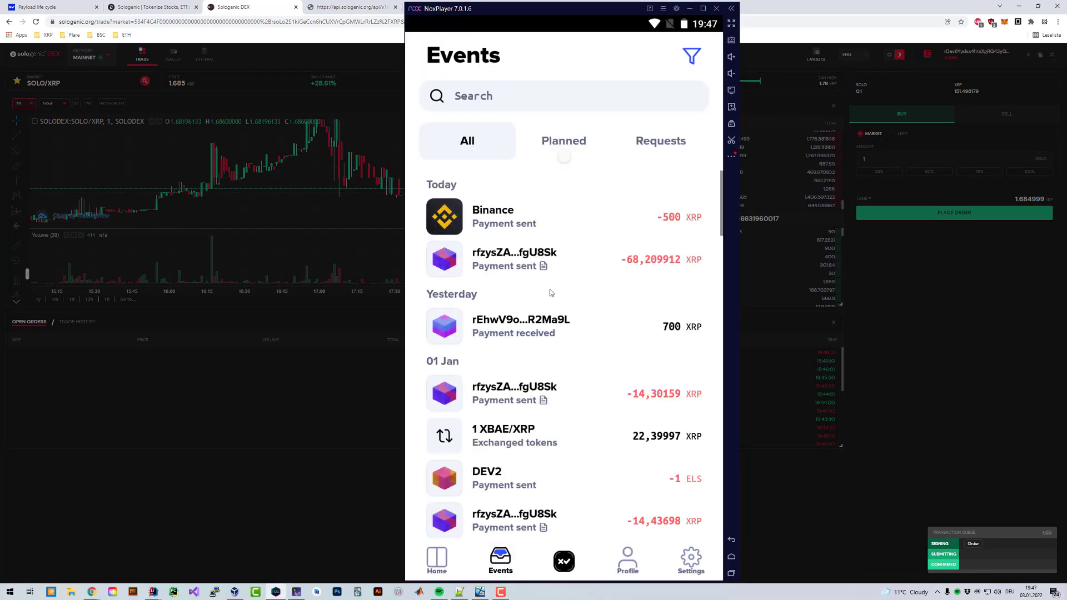
pyautogui.click(457, 553)
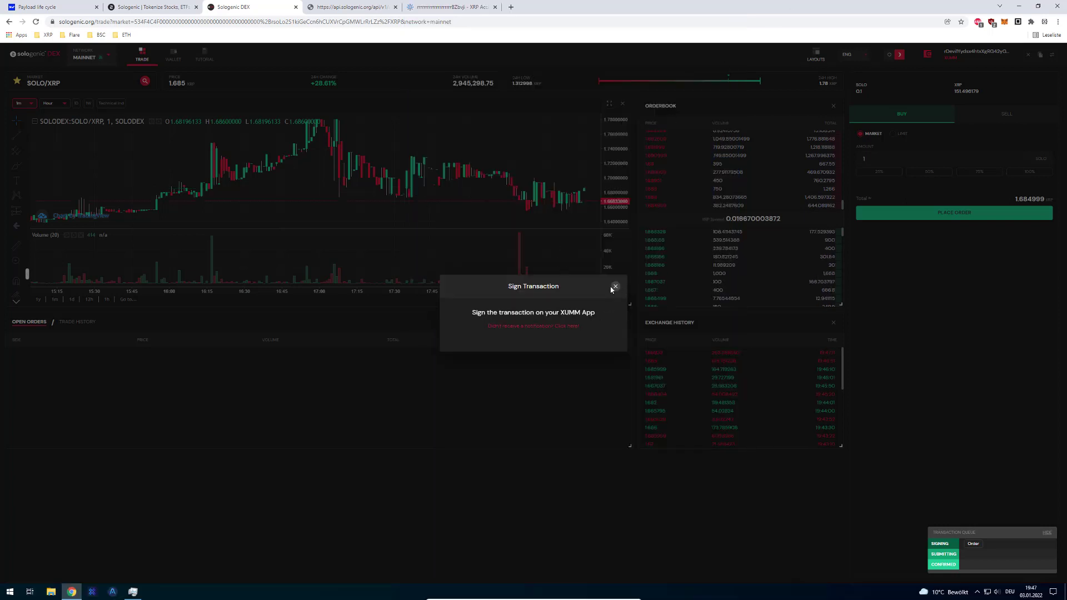
# - Cancel the pending Sign Transaction prompt and resubmit the 1 SOLO market buy with confirmation
pyautogui.click(541, 327)
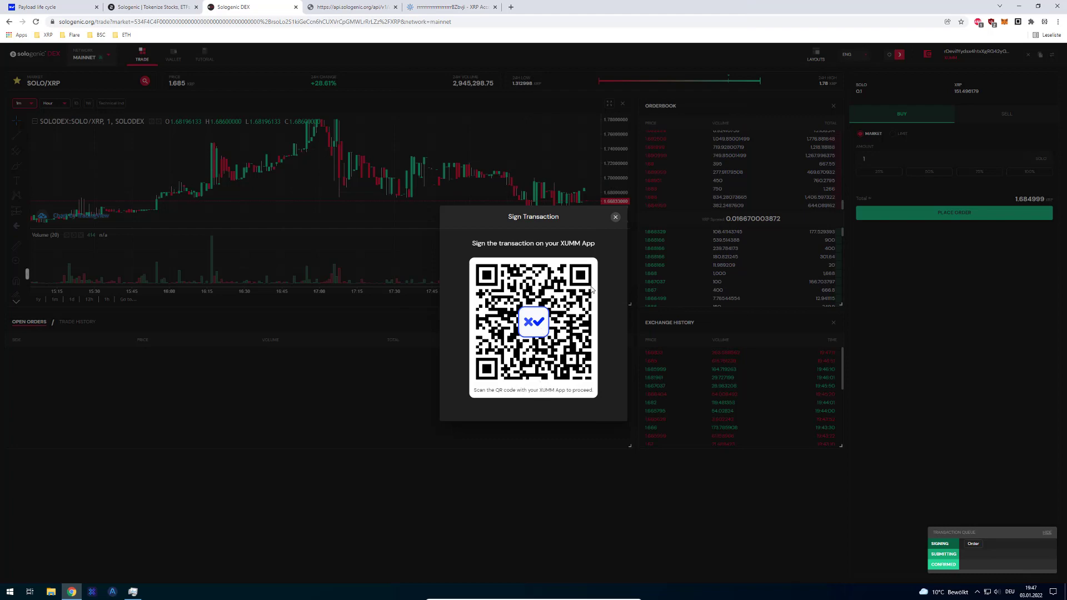
pyautogui.moveTo(537, 360); pyautogui.dragTo(547, 391)
pyautogui.click(615, 217)
pyautogui.click(863, 216)
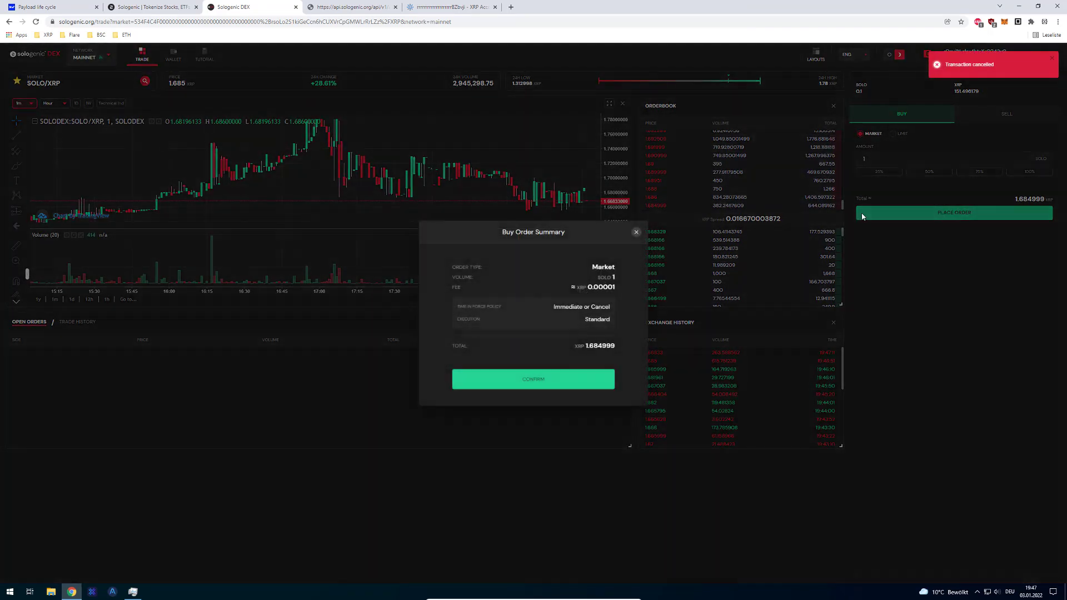
pyautogui.click(552, 387)
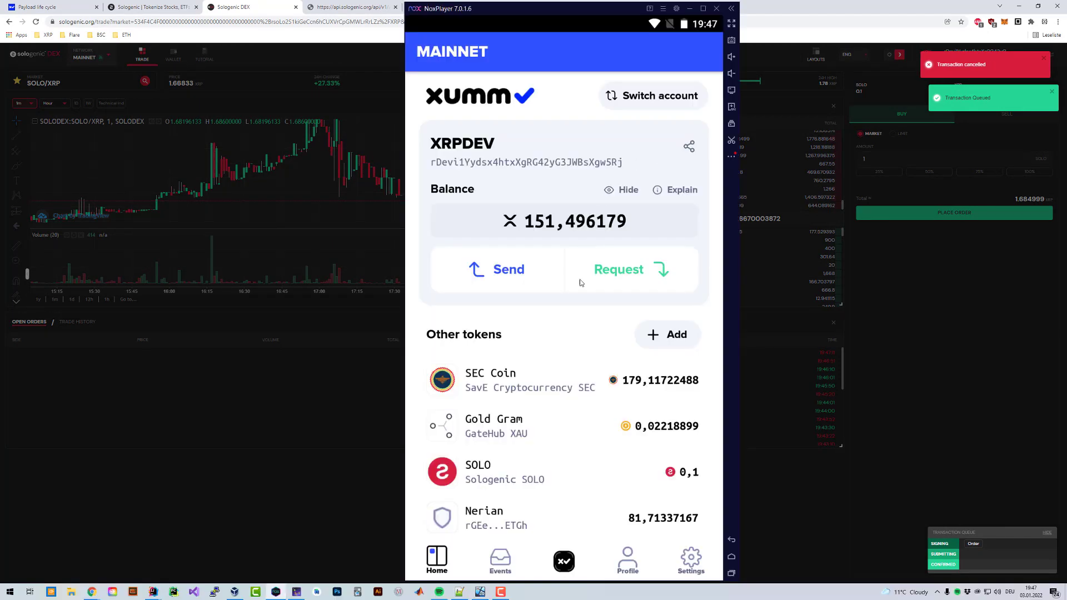
# - Browse XUMM's Events and Home screens, opening and closing the account list
pyautogui.click(500, 559)
pyautogui.click(436, 558)
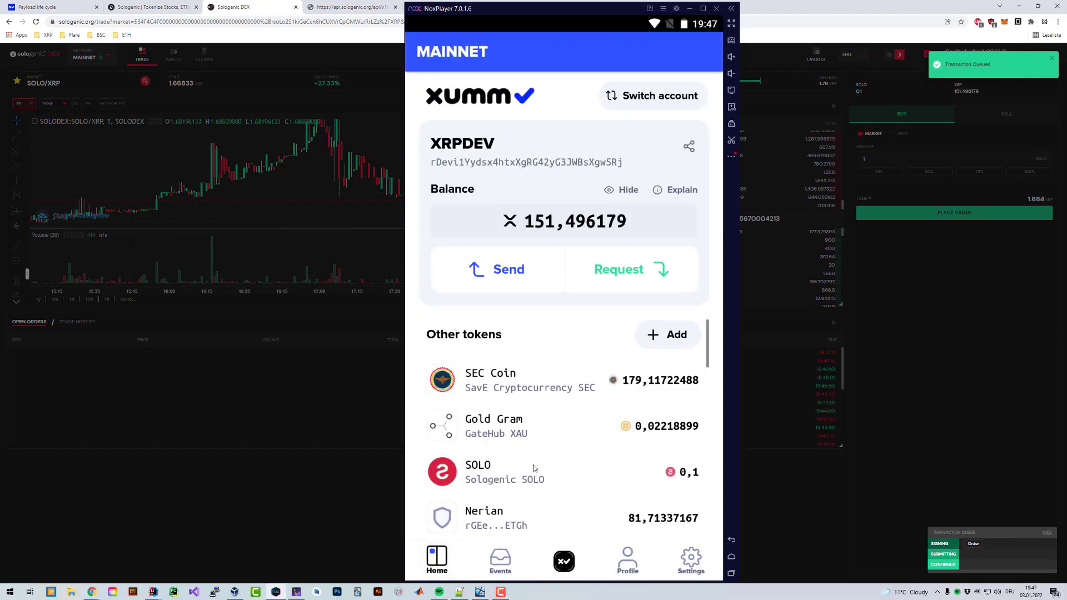
pyautogui.click(600, 142)
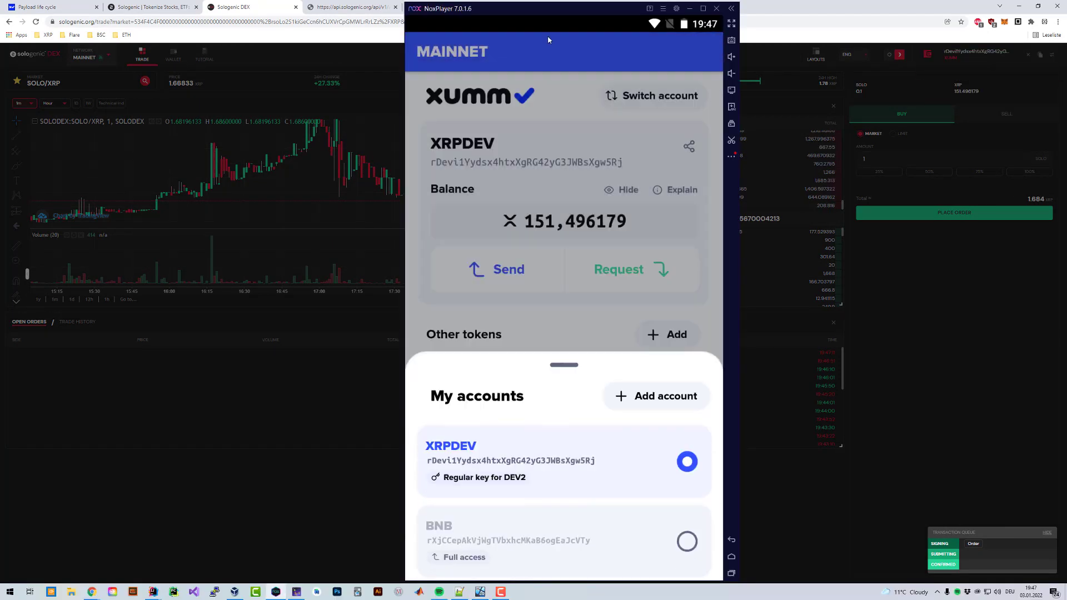
pyautogui.click(544, 67)
# - Check Android notifications for the request, then close the DEX signing prompt, cancelling the order
pyautogui.moveTo(560, 29); pyautogui.dragTo(598, 253)
pyautogui.click(598, 253)
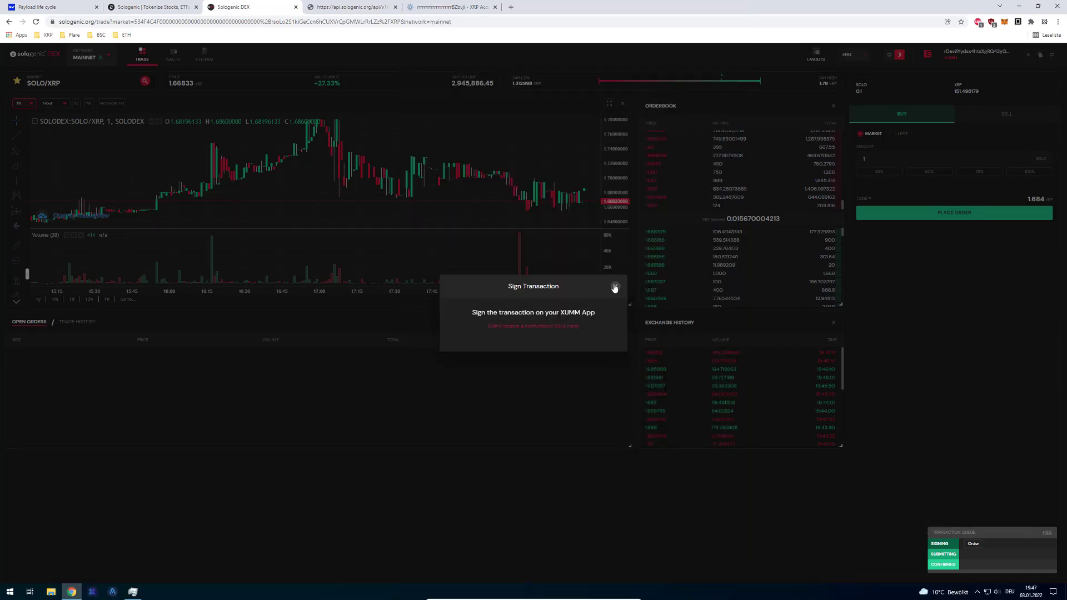
pyautogui.click(614, 285)
pyautogui.click(419, 4)
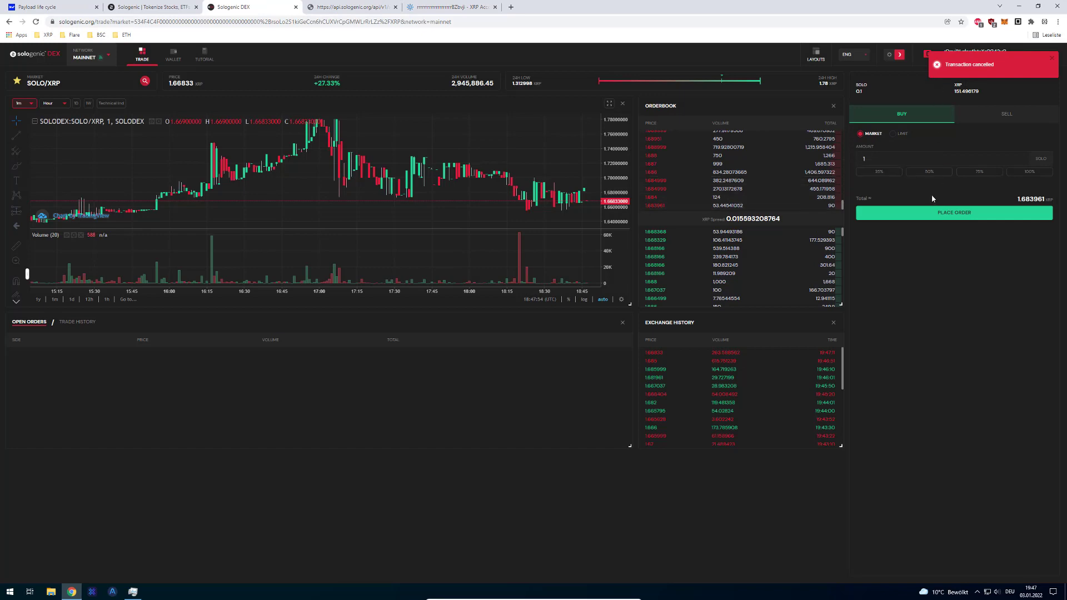
# - Place and confirm a 1 SOLO market buy, show its XUMM signing QR, and close the leftover sign-link tab
pyautogui.click(954, 212)
pyautogui.click(541, 377)
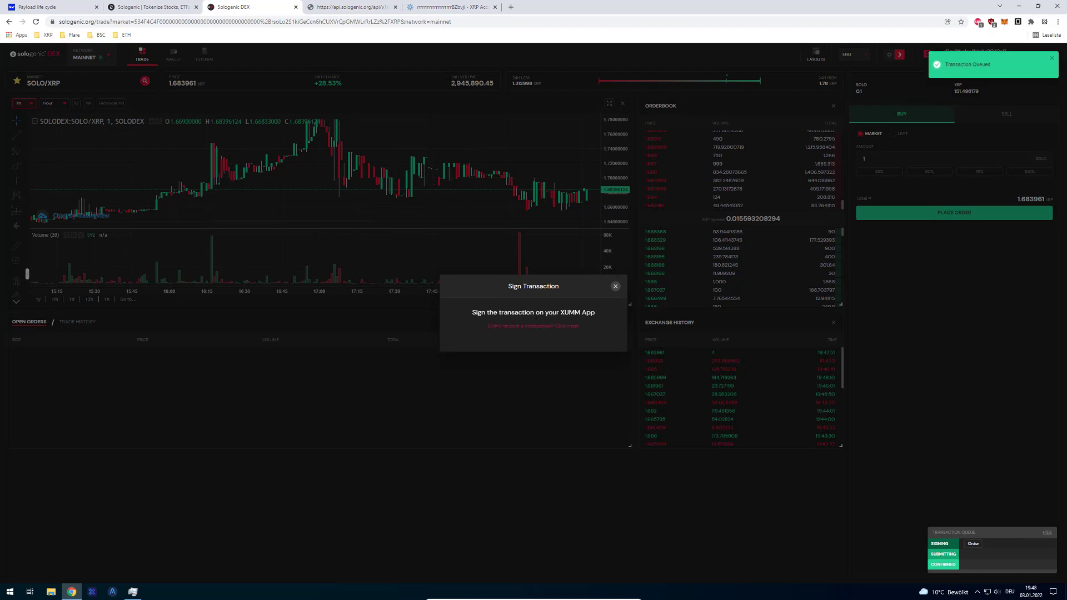
pyautogui.click(545, 327)
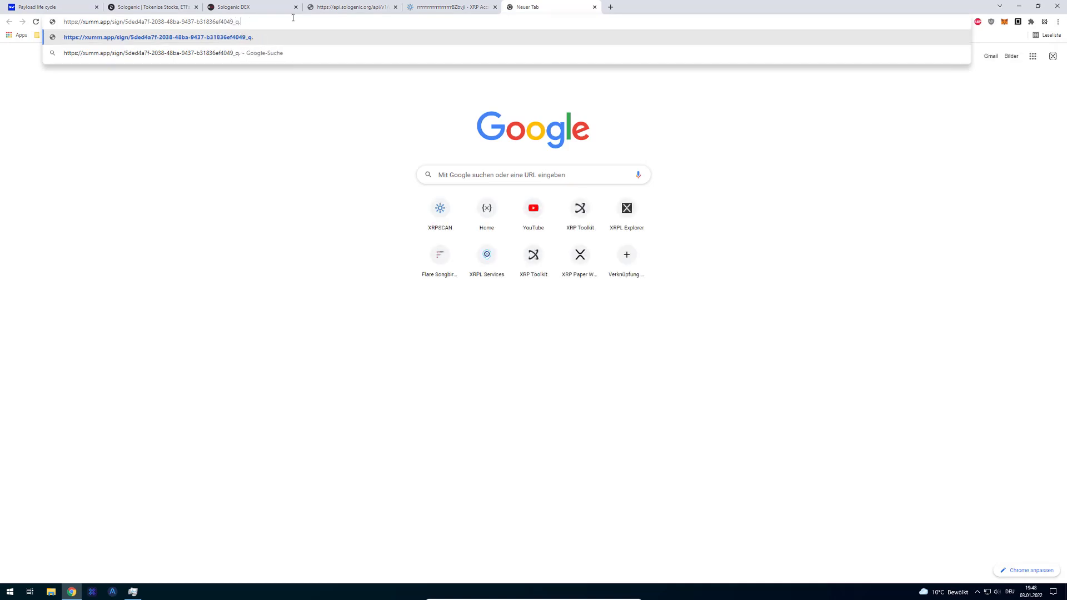
pyautogui.hotkey('ctrl', 'a')
pyautogui.press('BackSpace')
pyautogui.hotkey('ctrl', 'w')
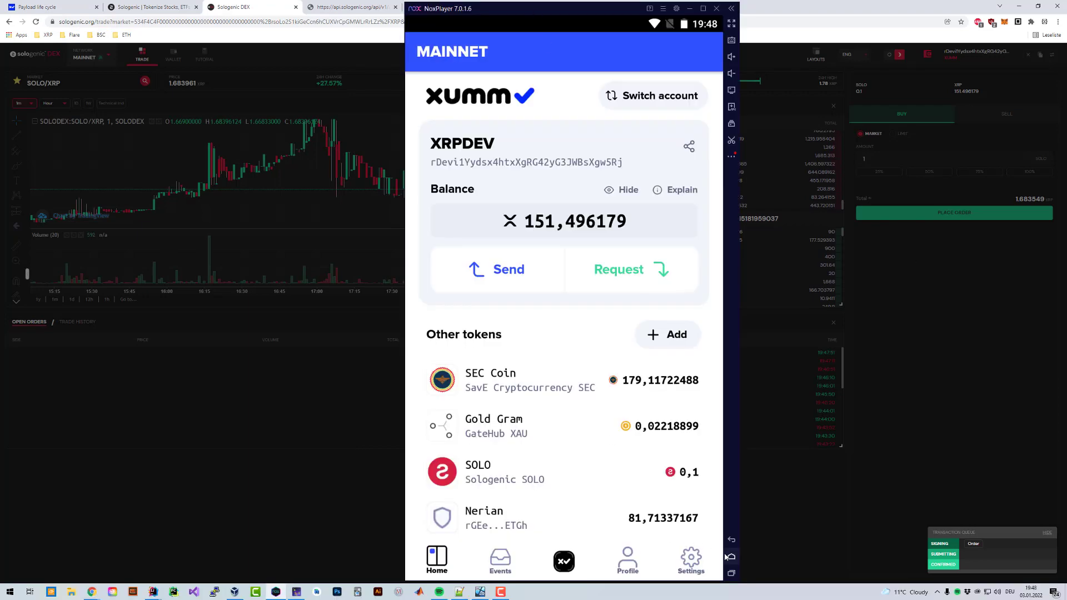
# - Open the xumm sign link on the phone, dismiss the already-signed error, and unlock the request with the passcode
pyautogui.click(731, 557)
pyautogui.click(437, 194)
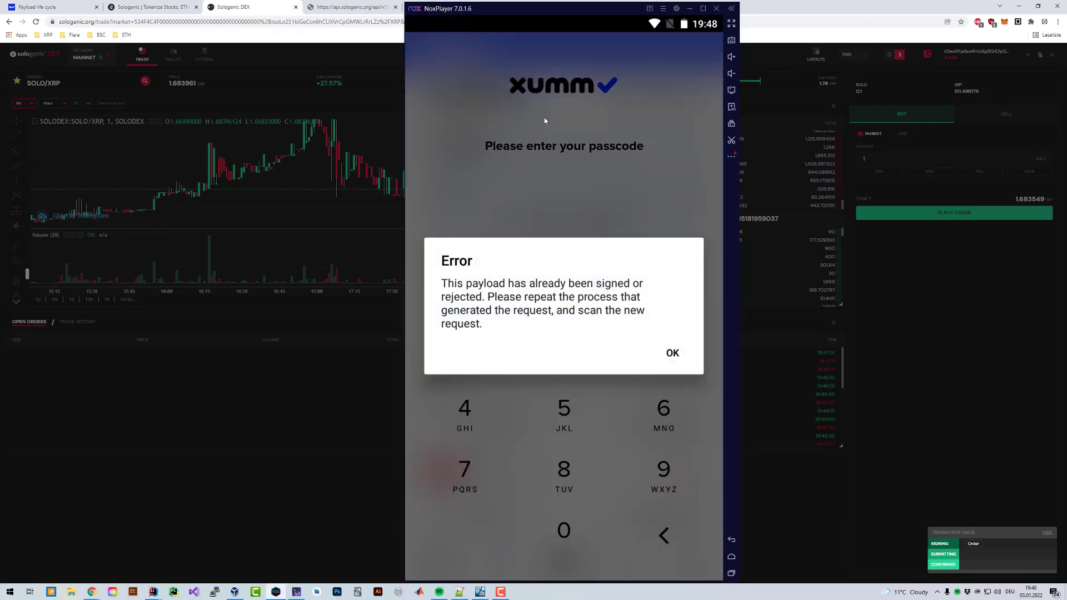
pyautogui.click(672, 352)
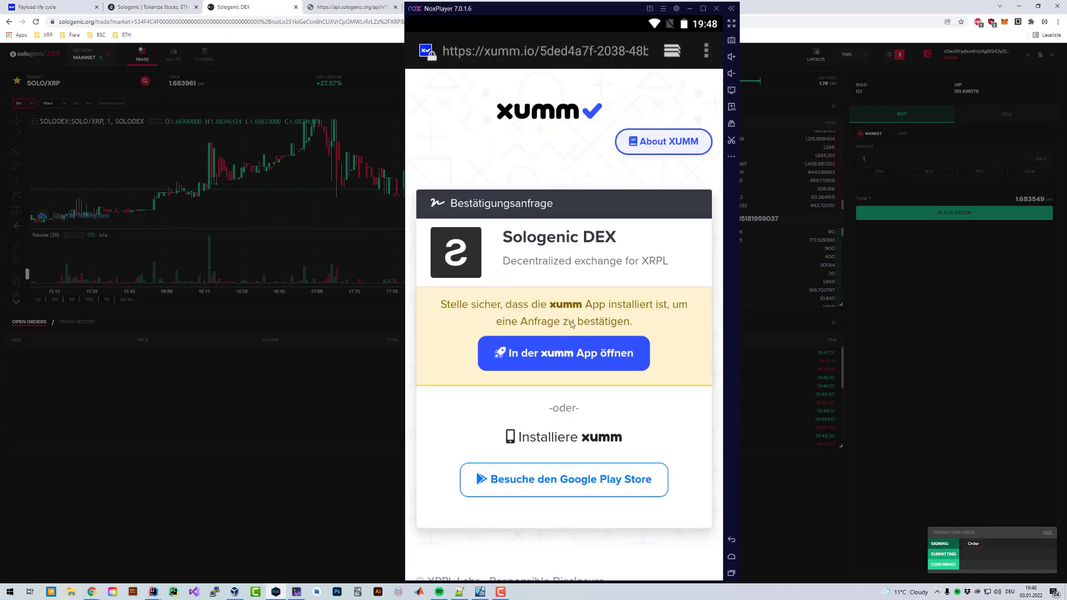
pyautogui.click(567, 342)
pyautogui.click(664, 535)
pyautogui.doubleClick(628, 354)
pyautogui.click(628, 355)
pyautogui.doubleClick(675, 415)
pyautogui.click(675, 416)
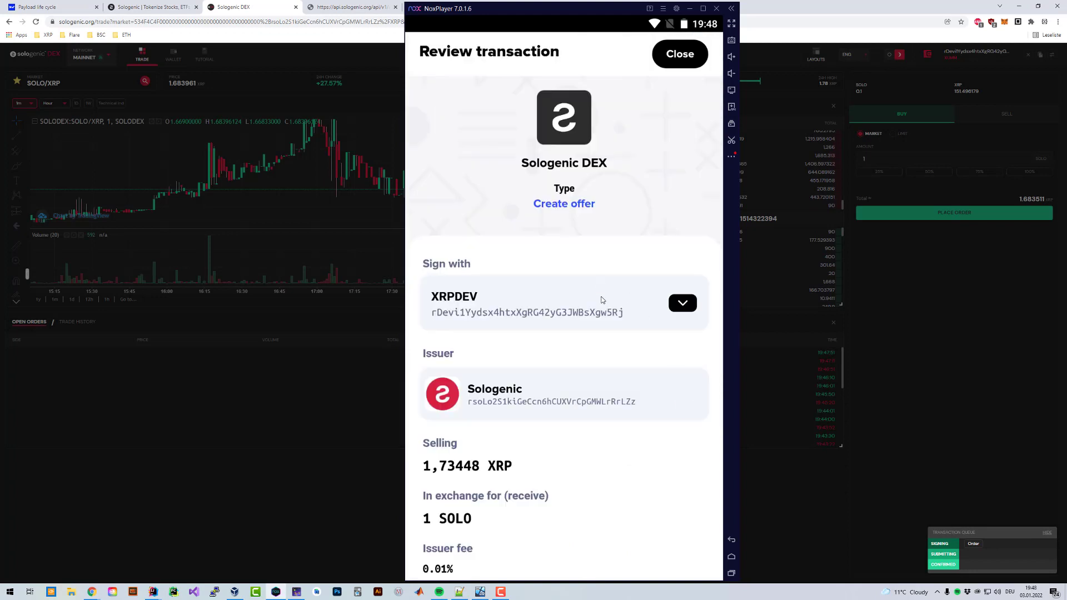
# - Scroll through the Create offer review (1,73448 XRP for 1 SOLO) and test the accept slider
pyautogui.scroll(-1, 551, 323)
pyautogui.scroll(2, 588, 182)
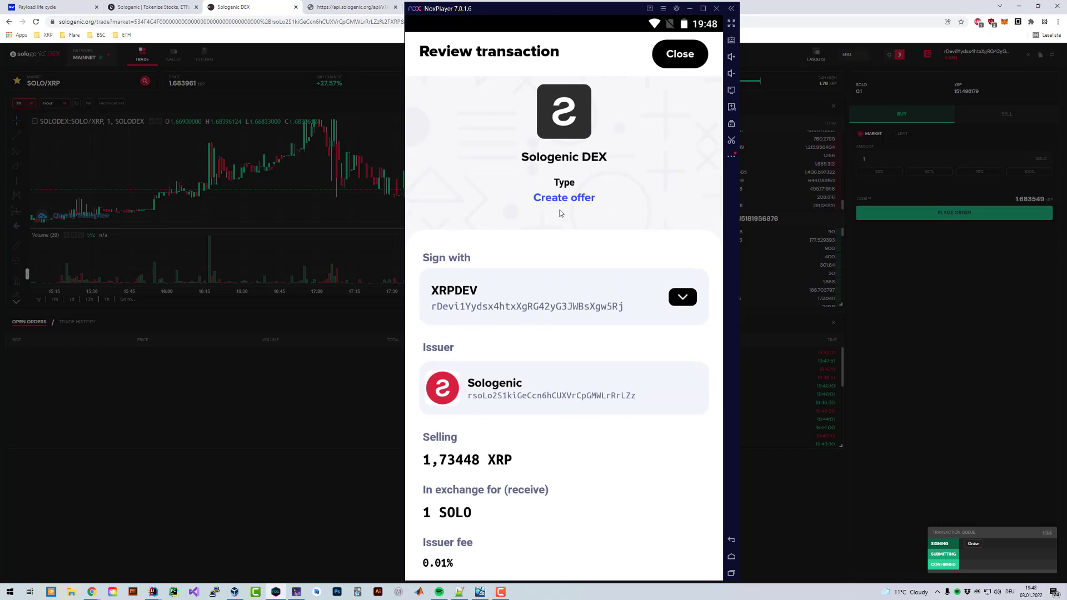
pyautogui.scroll(-3, 586, 247)
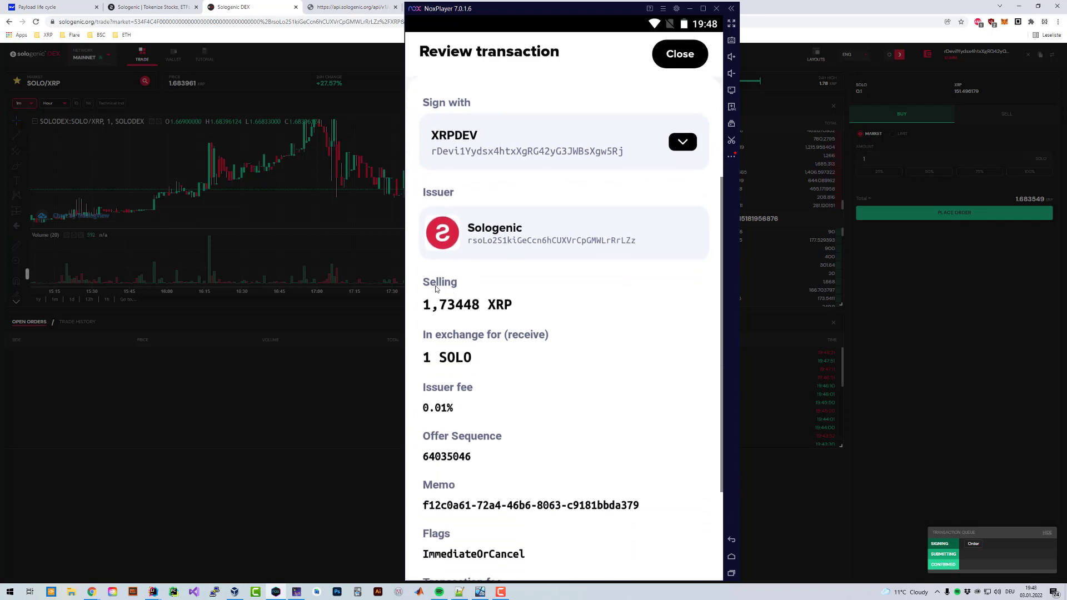
pyautogui.scroll(-1, 462, 313)
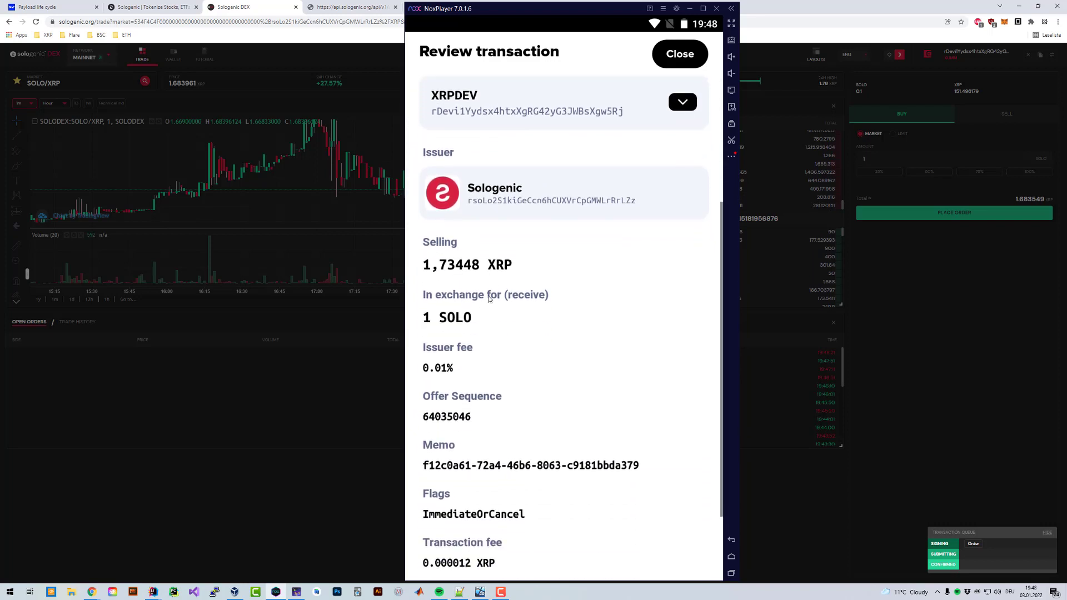
pyautogui.scroll(-1, 453, 333)
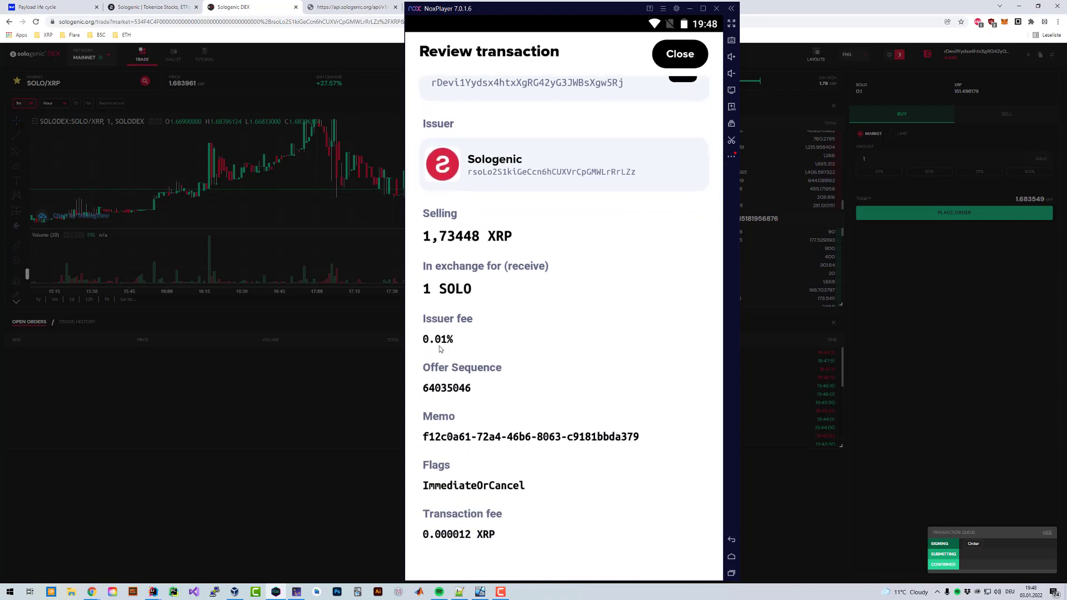
pyautogui.scroll(-1, 488, 267)
pyautogui.scroll(-2, 487, 268)
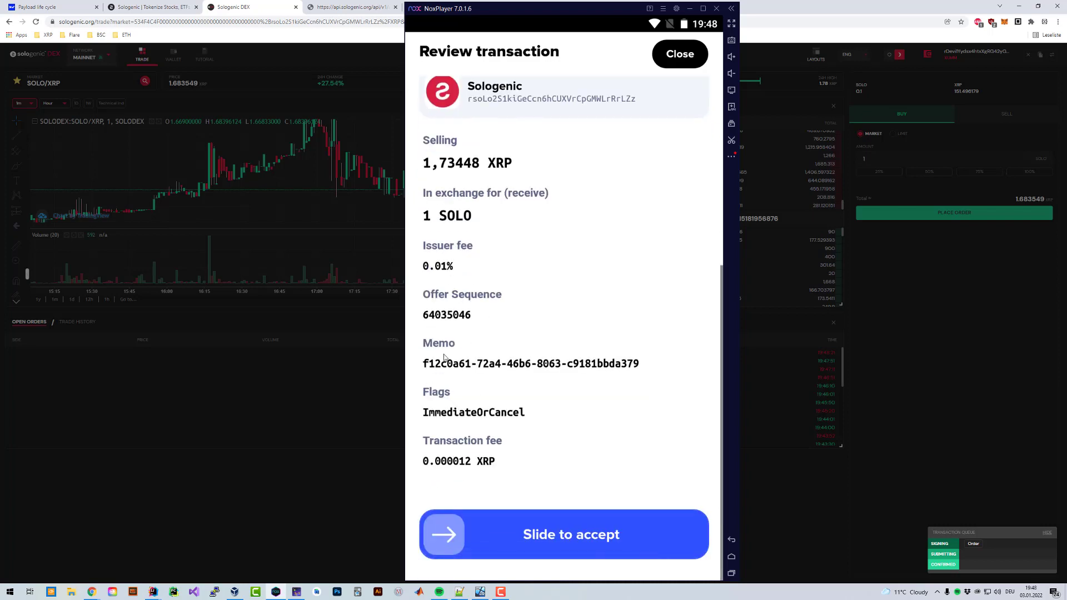
pyautogui.moveTo(445, 534); pyautogui.dragTo(683, 533)
pyautogui.moveTo(448, 534); pyautogui.dragTo(682, 533)
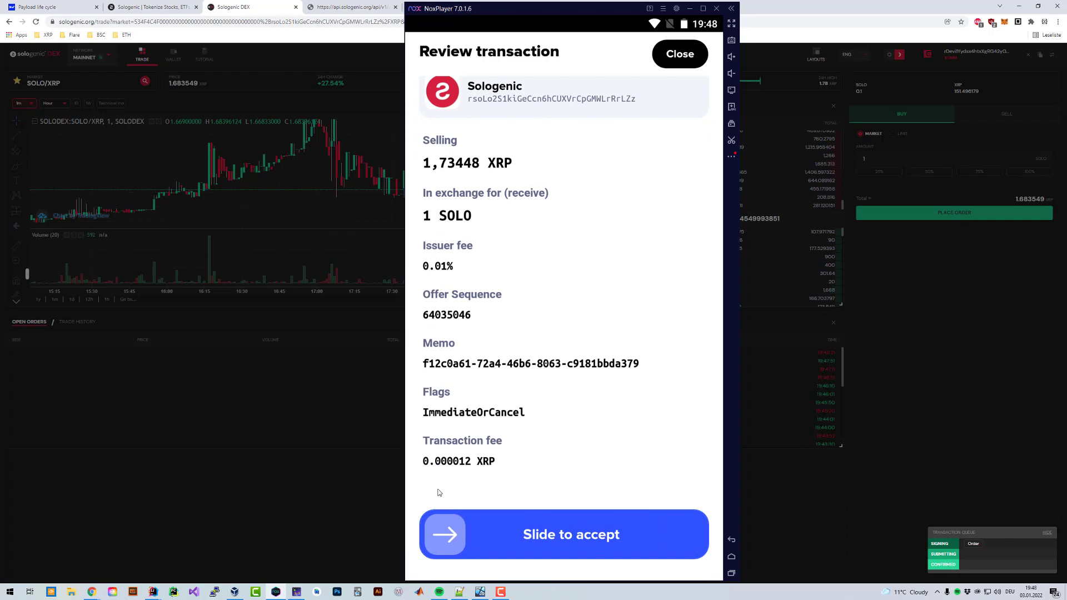
pyautogui.scroll(8, 448, 472)
# - Decline the Create offer sign request in XUMM and place and confirm another 1 SOLO buy
pyautogui.click(676, 57)
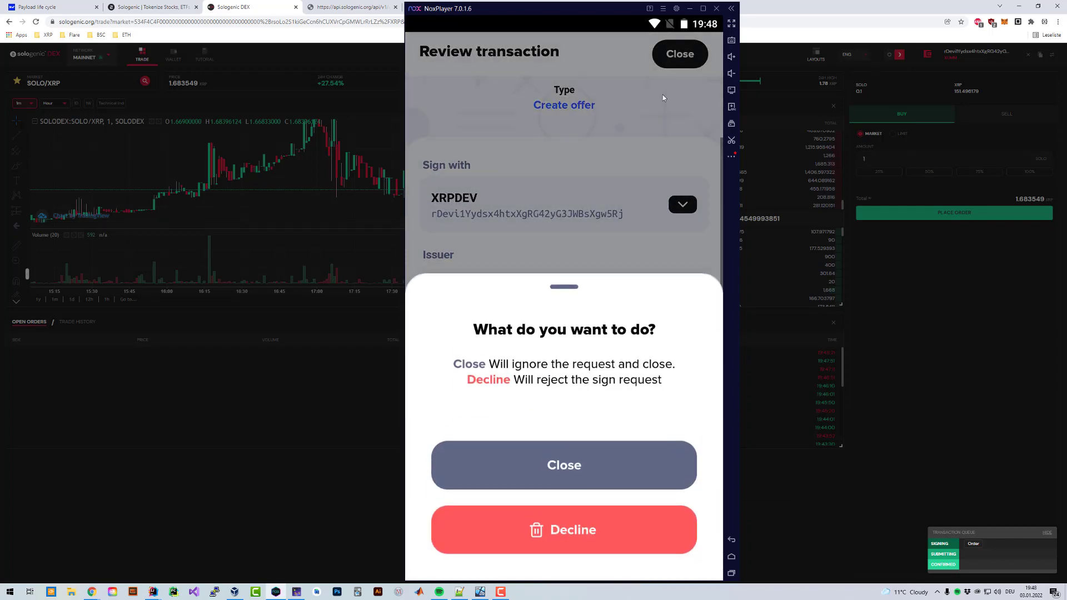
pyautogui.click(638, 539)
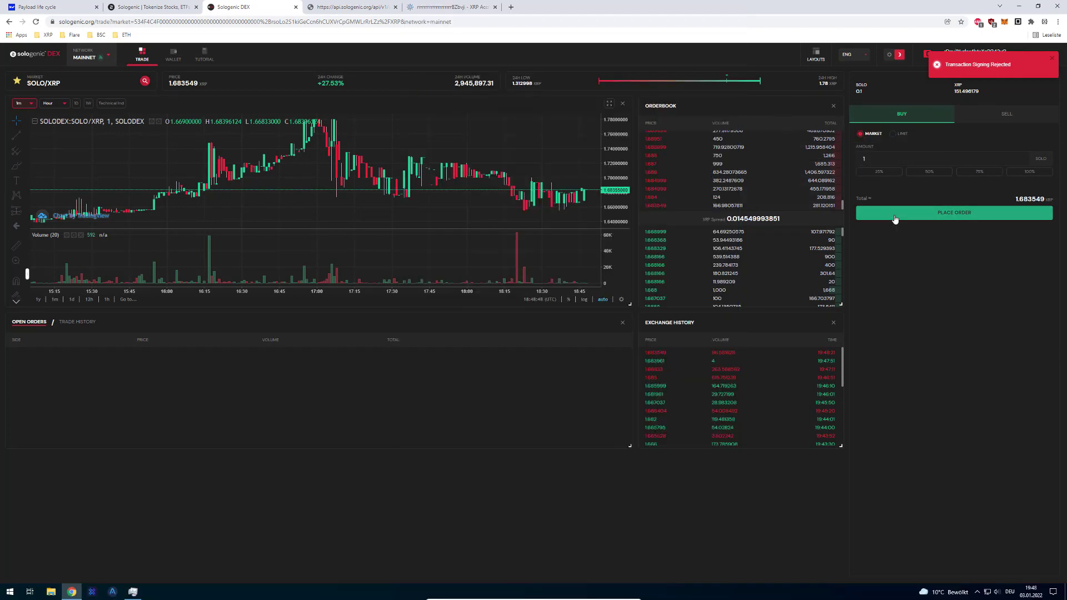
pyautogui.click(894, 218)
pyautogui.click(581, 384)
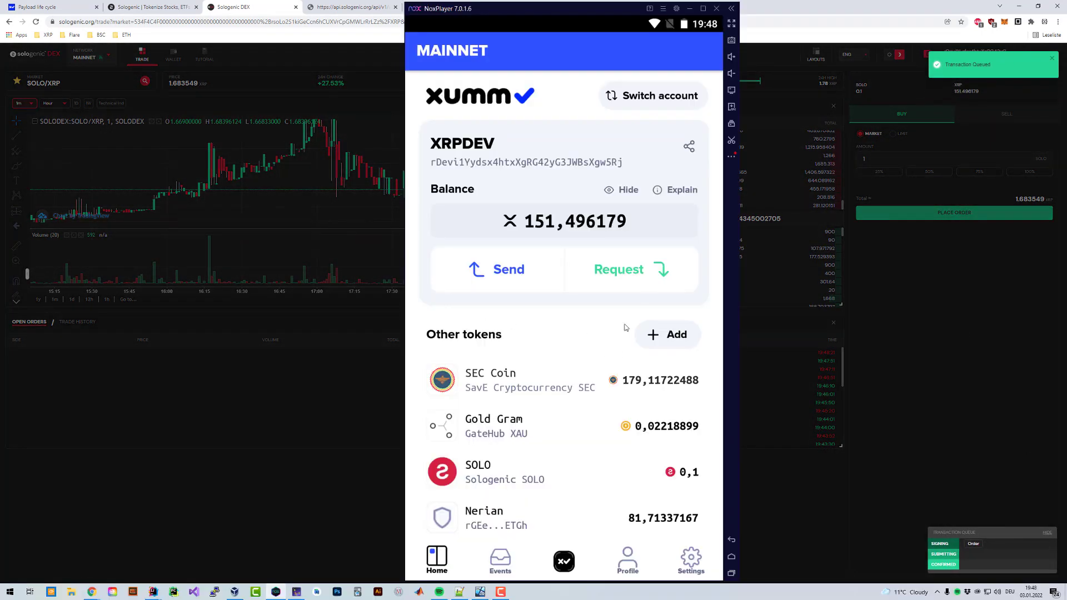
# - Check XUMM's event history and Android notifications, then view and close the account QR sheet
pyautogui.click(500, 558)
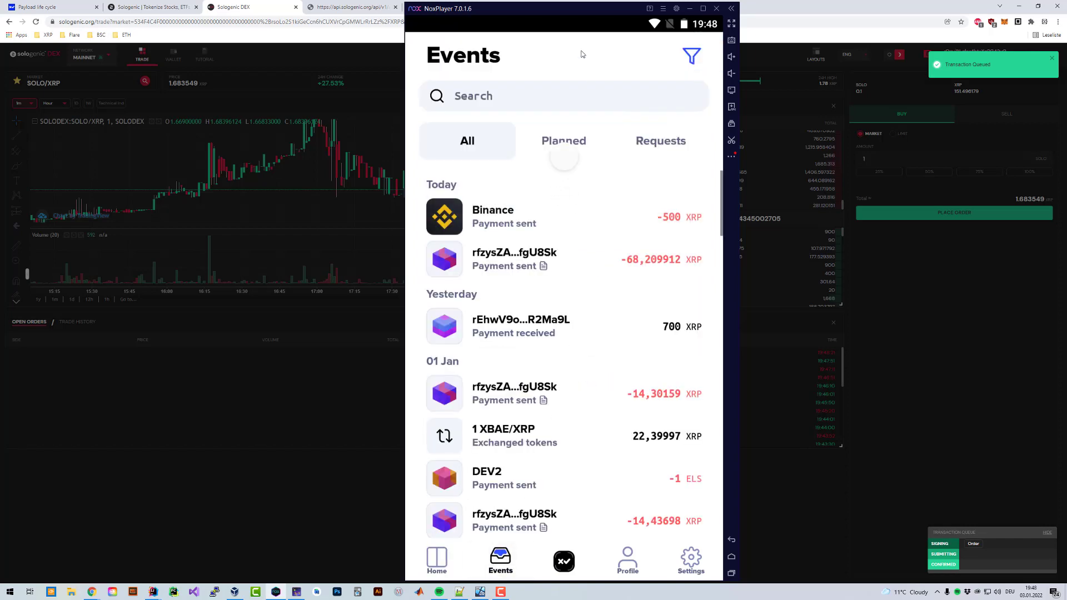
pyautogui.moveTo(583, 48); pyautogui.dragTo(610, 233)
pyautogui.click(599, 118)
pyautogui.click(437, 559)
pyautogui.click(589, 264)
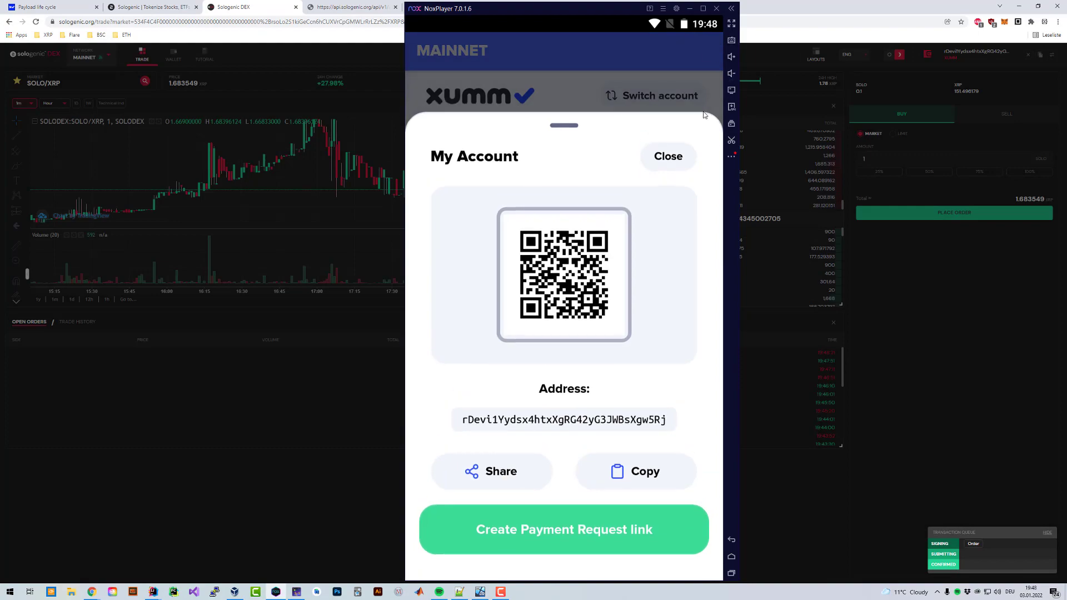
pyautogui.click(556, 50)
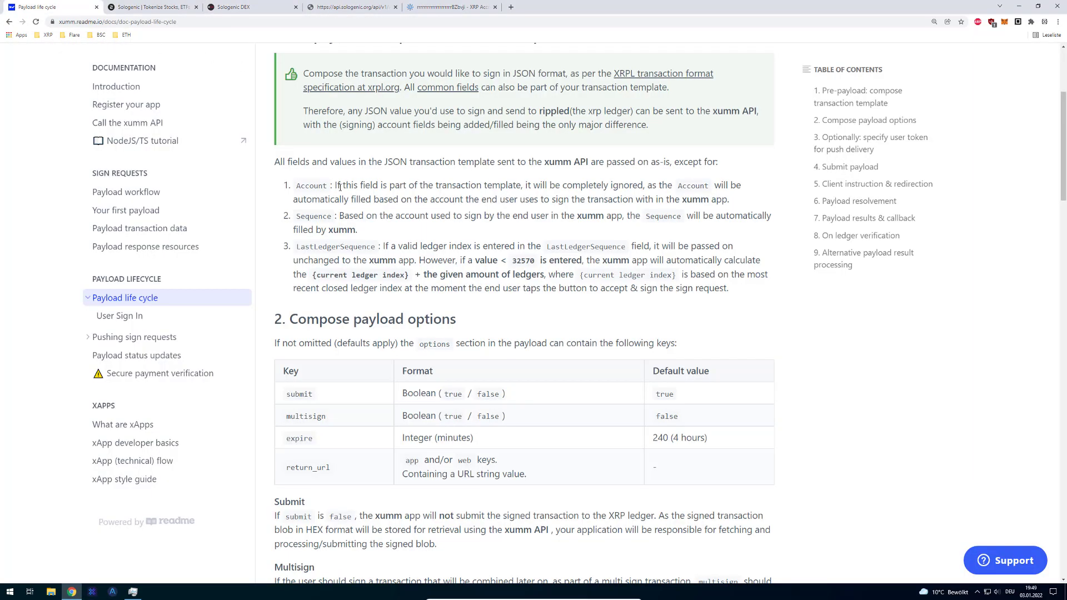
pyautogui.scroll(3, 344, 204)
pyautogui.scroll(-4, 344, 203)
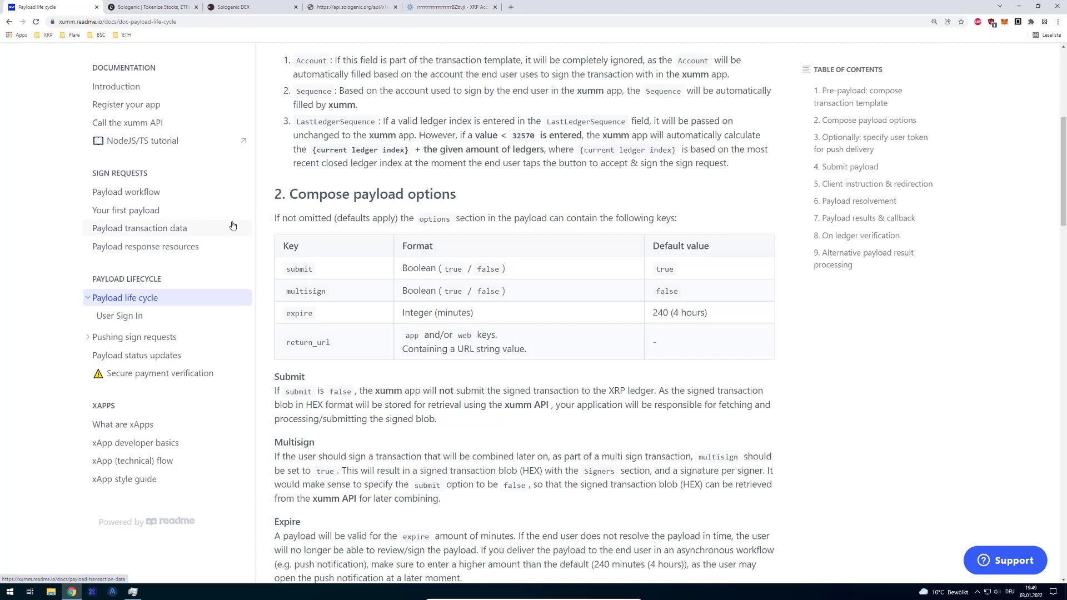
pyautogui.click(229, 7)
pyautogui.click(151, 6)
pyautogui.click(226, 7)
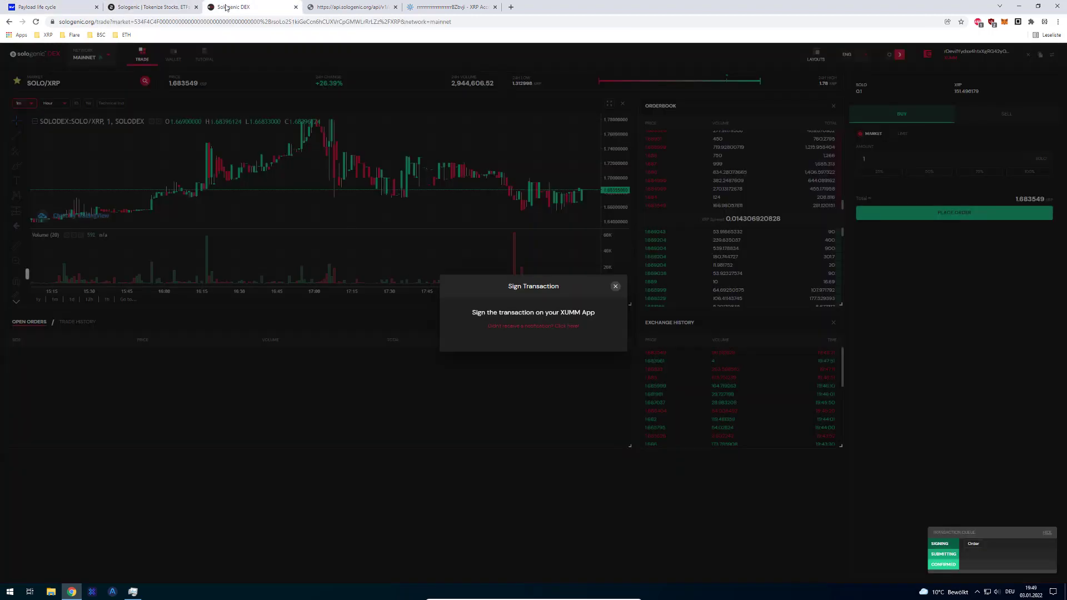
# - Dismiss the XUMM Sign Transaction prompt, leaving the 1 SOLO buy for 1.682999 XRP unsigned
pyautogui.click(615, 286)
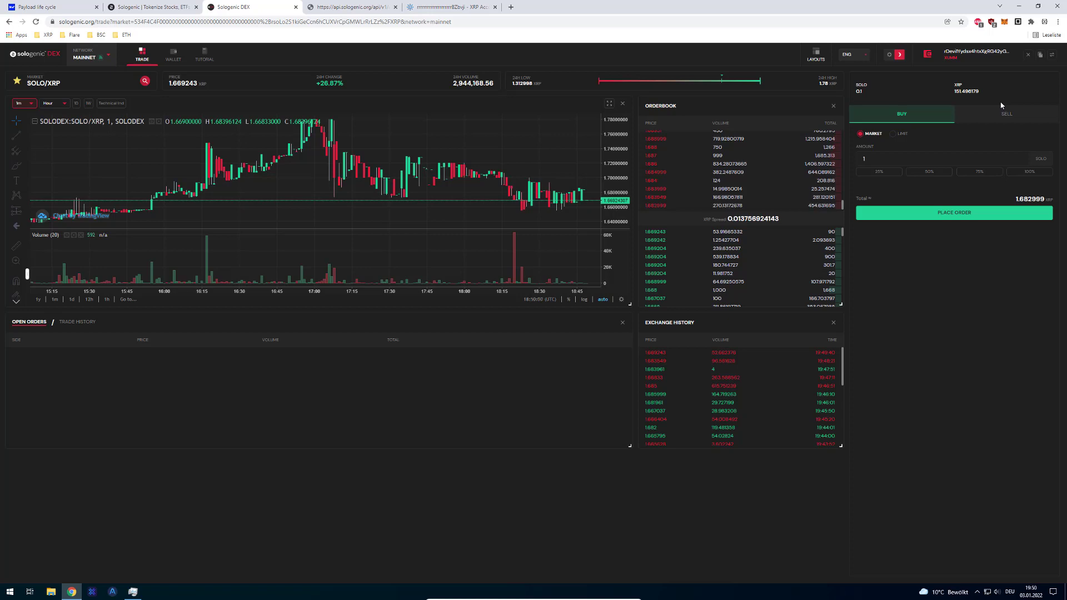
# - Load xrpaddress.org in a new tab and enter random text until a new XRP account generates
pyautogui.hotkey('ctrl', 't')
pyautogui.write('xrpaddress.org')
pyautogui.press('Return')
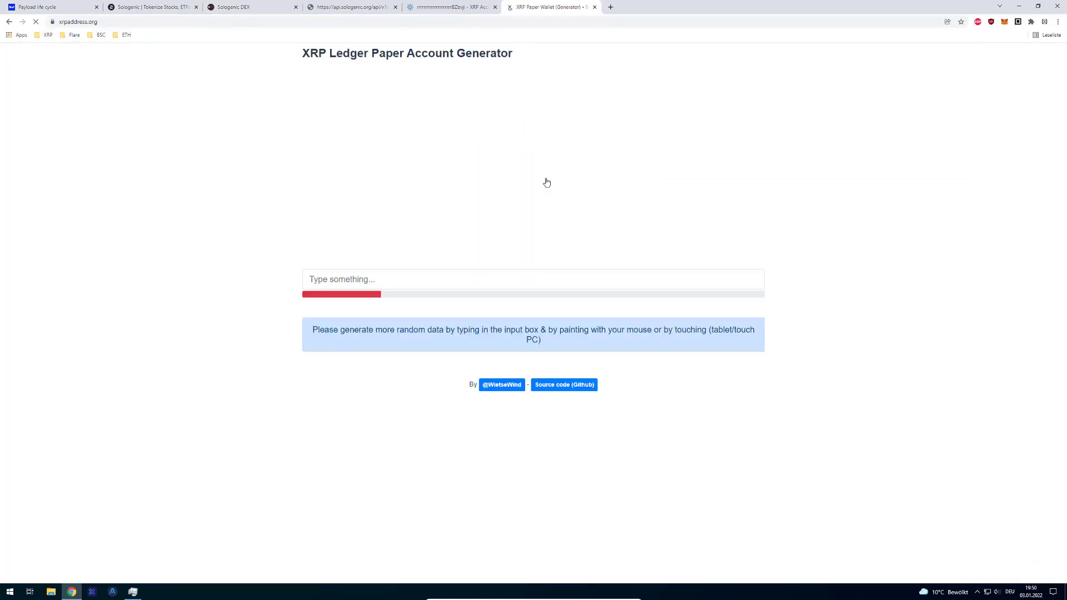
pyautogui.click(500, 276)
pyautogui.write('asdfds')
pyautogui.doubleClick(500, 277)
pyautogui.click(501, 278)
pyautogui.write('asdfdsasdfdsasdfdsasdfdsasdfdsasdfdsasdfdsasdfdsasdfdsasdfdsasdfdsasdfdsasdfdsasdfdsasdfdsasdfdsasdfdsasdfds')
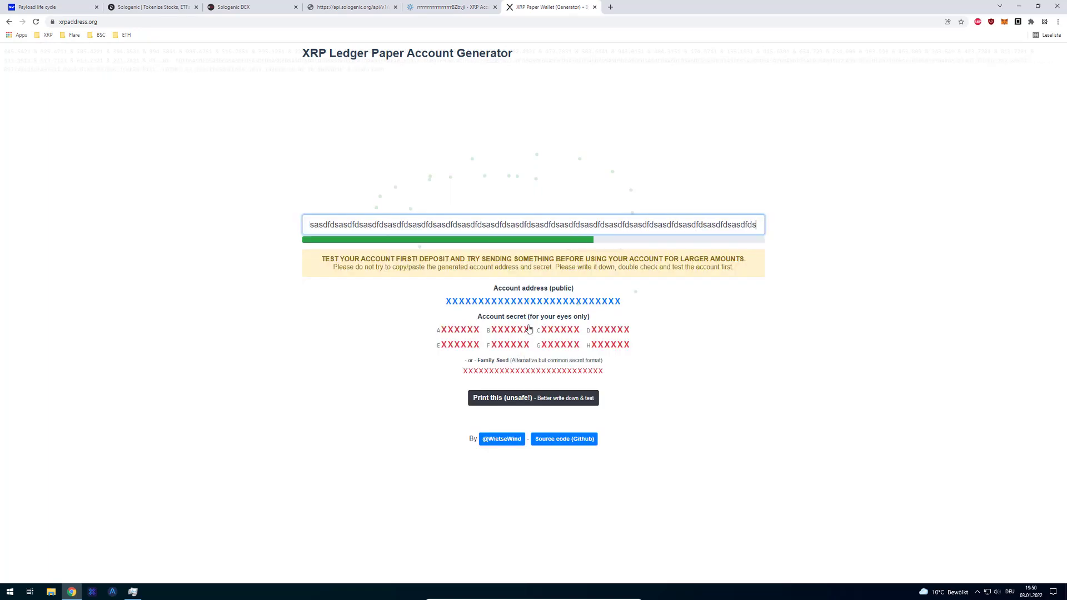
# - Copy the generated account's eight-part secret numbers to the clipboard
pyautogui.click(470, 336)
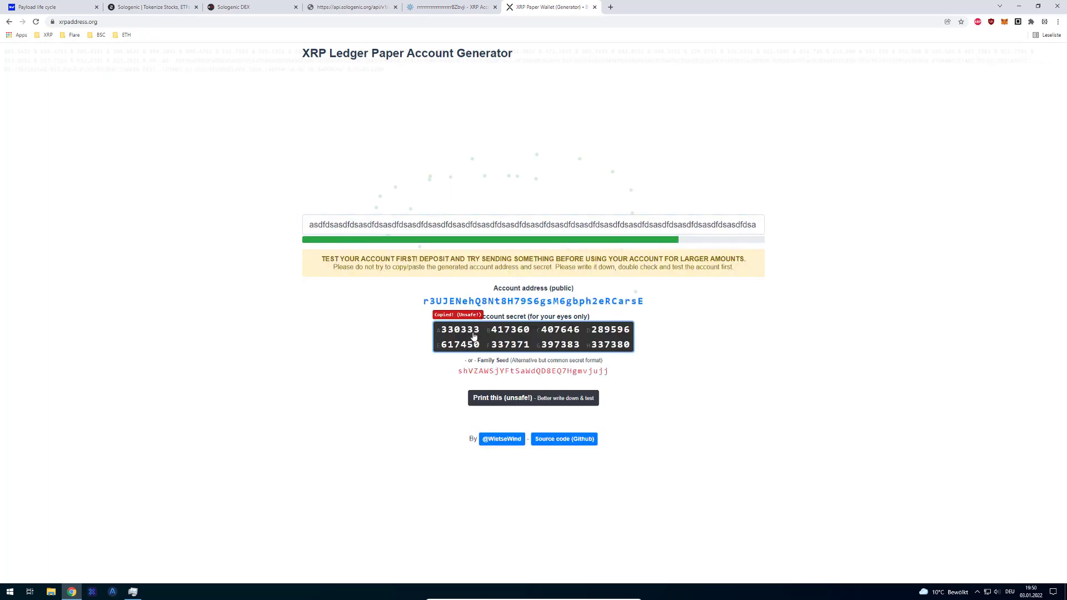
pyautogui.click(474, 336)
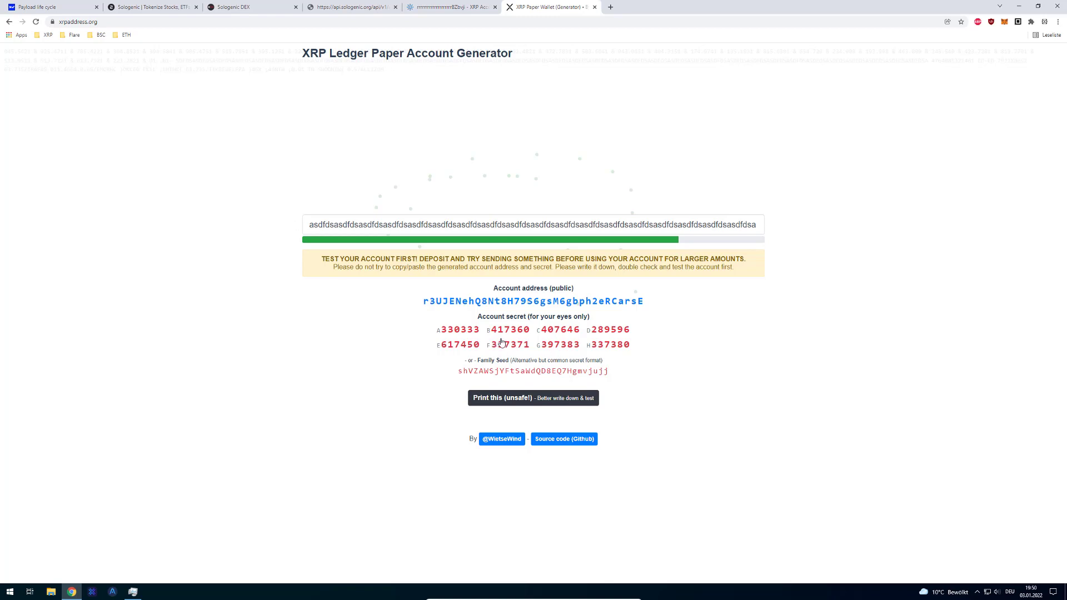
pyautogui.click(501, 341)
pyautogui.click(512, 340)
pyautogui.click(511, 340)
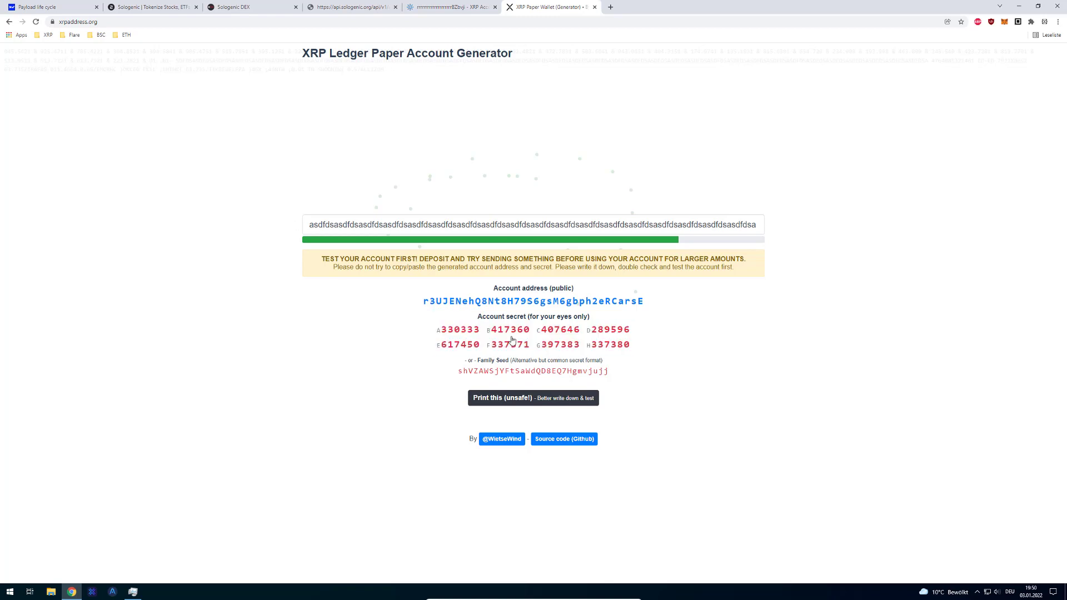